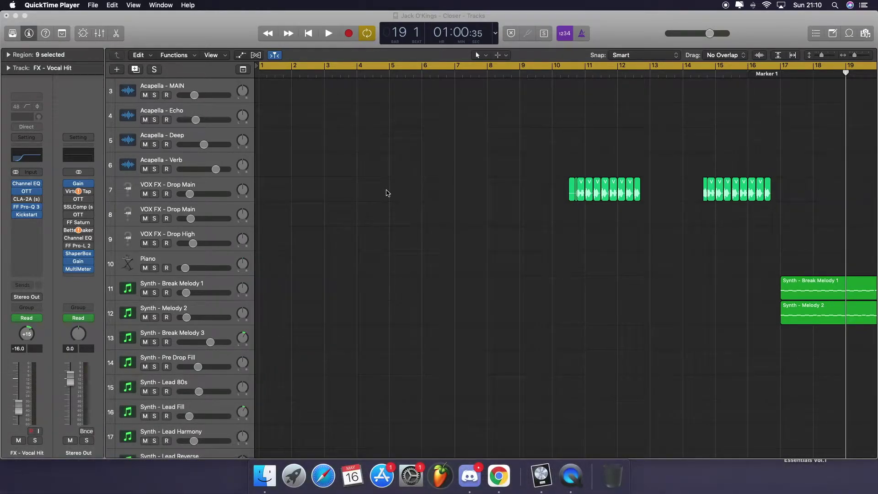
Select the Synth - Lead Main track and examine its FF Saturn and ValhallaRoom settings
scroll(438, 231, up, 3)
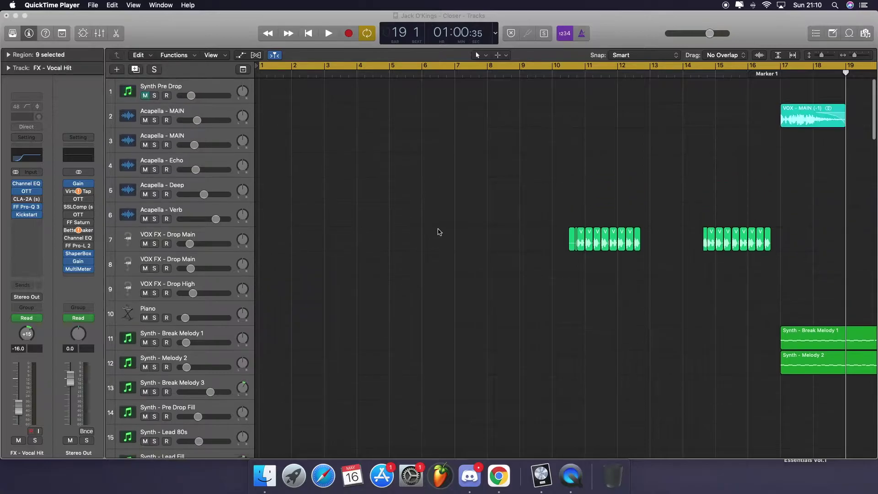
scroll(450, 174, down, 9)
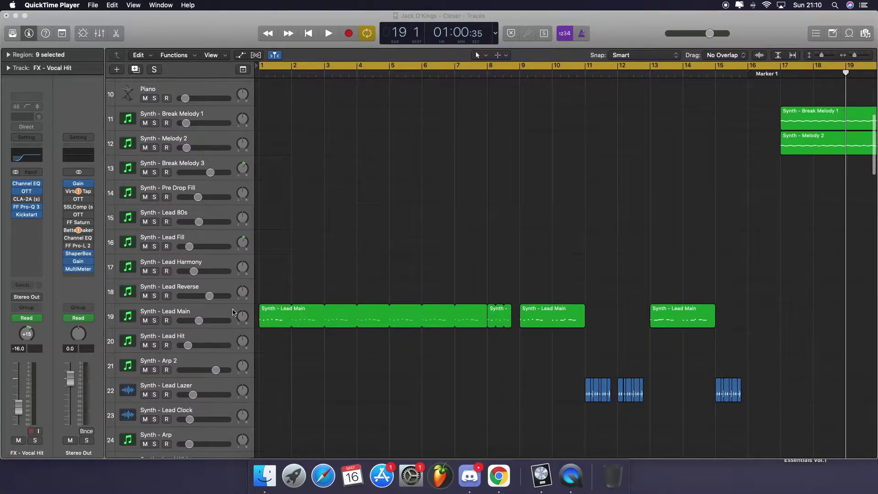
click(220, 312)
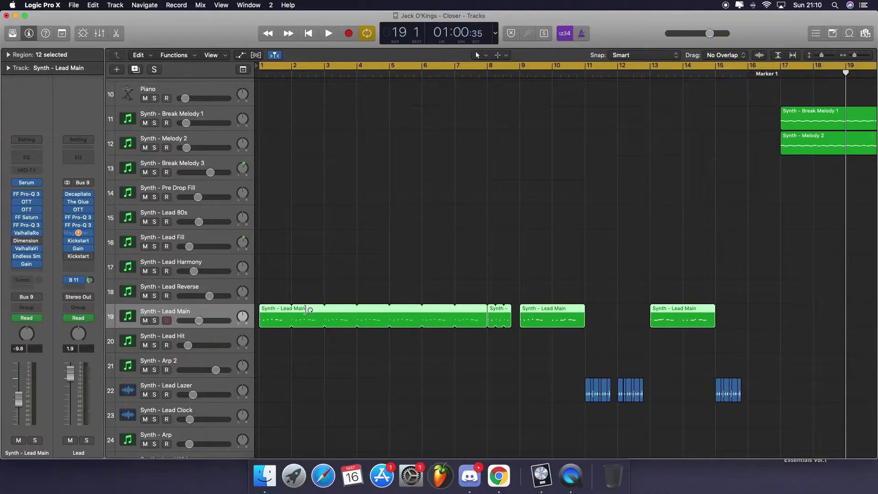
mouse_move(40, 267)
key(v)
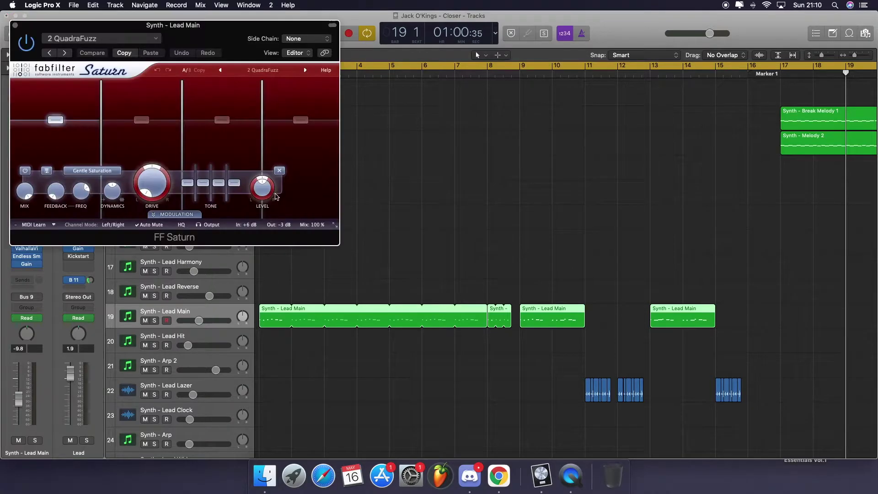
click(15, 26)
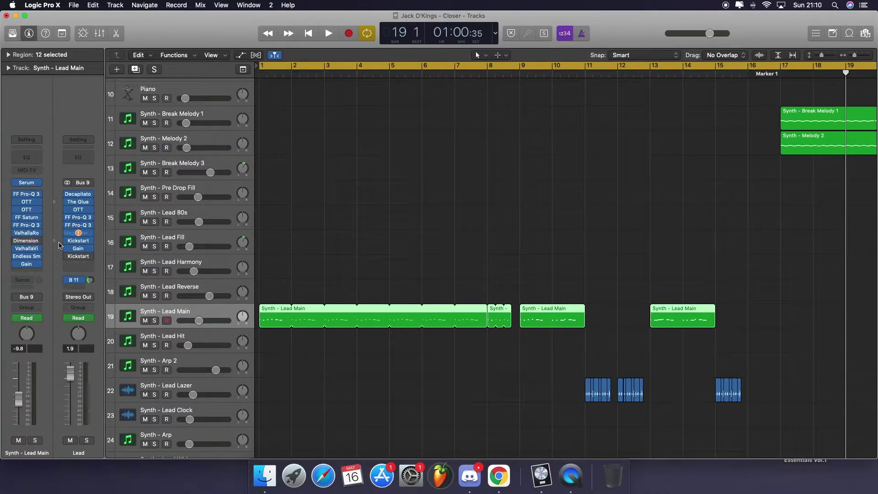
click(27, 233)
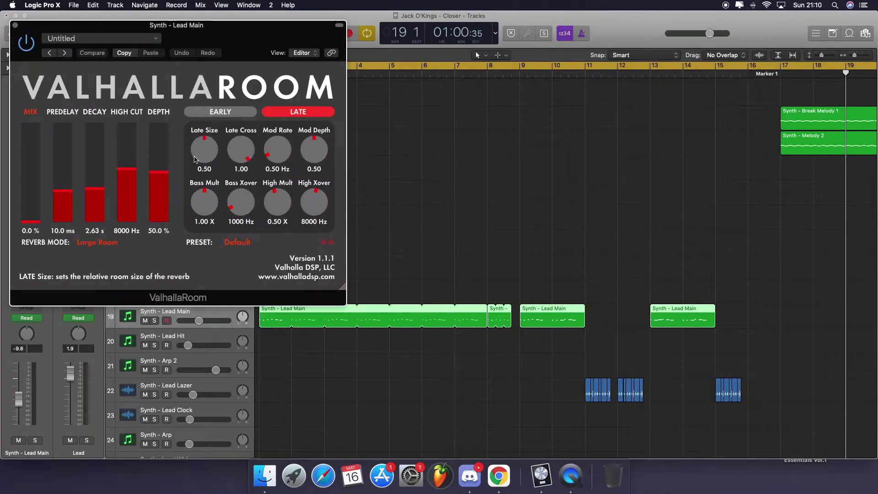
click(15, 25)
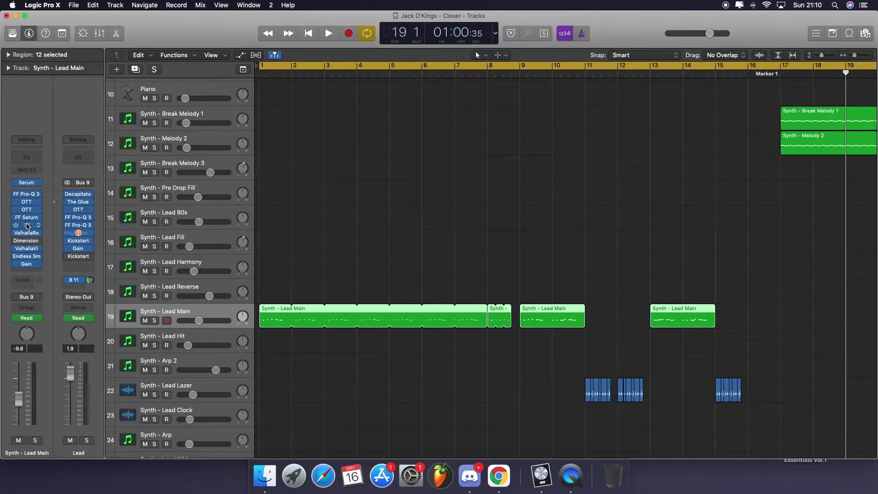
Examine the FF Pro-Q 3 curve after FF Saturn and the Serum patch on the Synth - Lead Main track
click(27, 225)
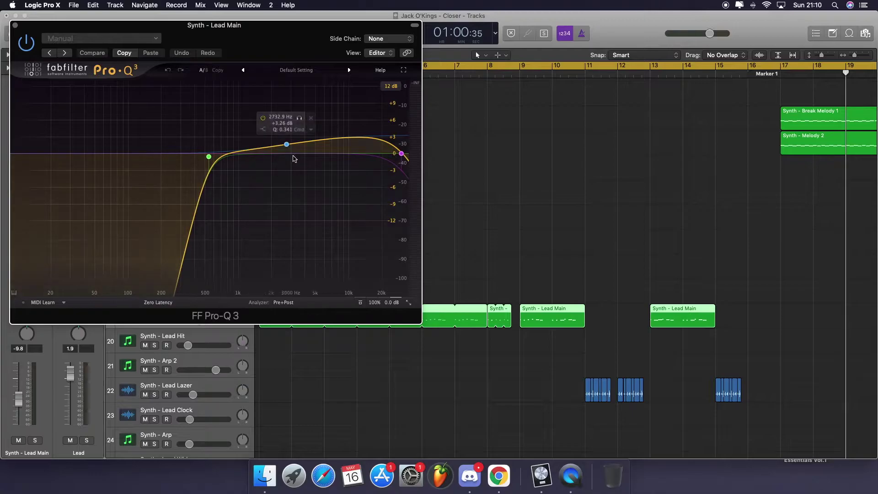
click(16, 25)
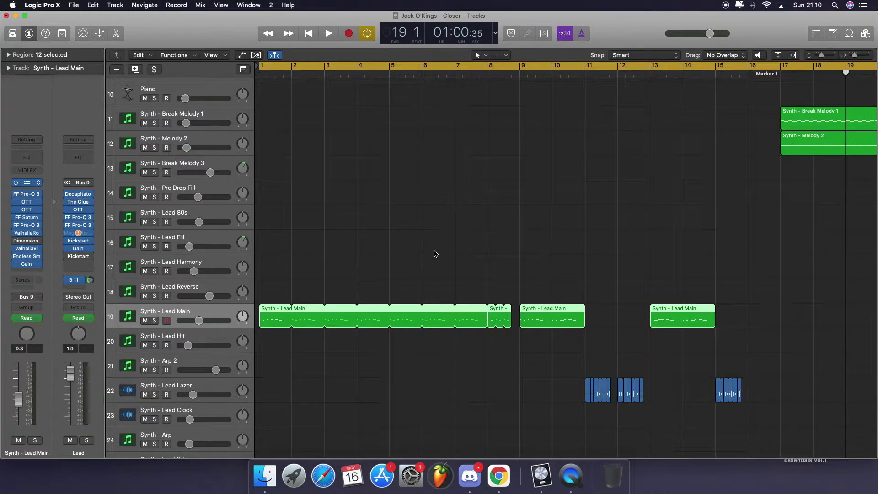
key(v)
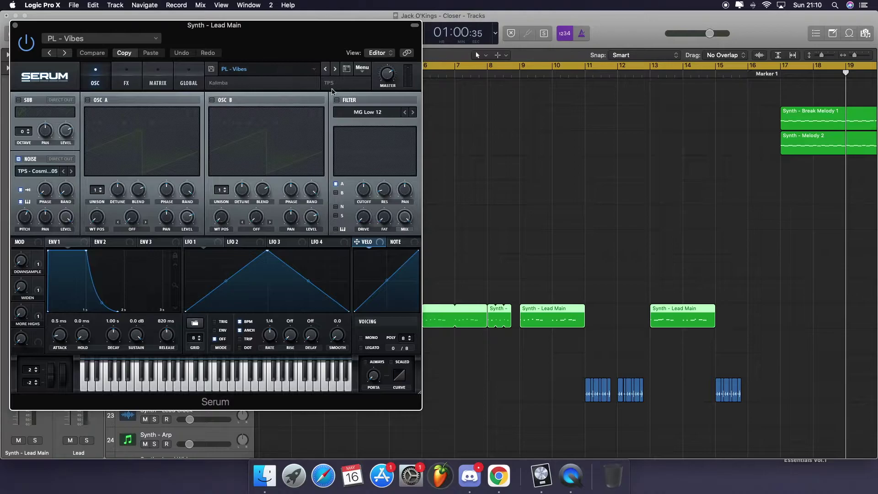
click(15, 25)
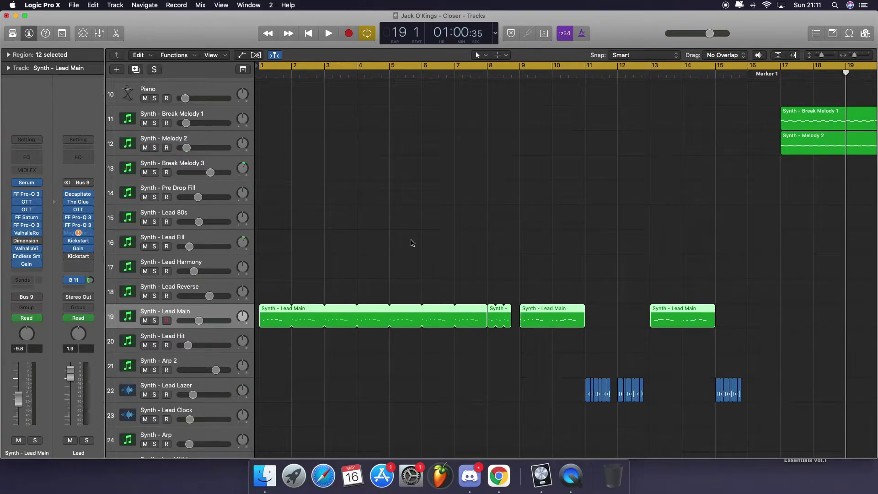
Select the Synth - Lead Lazer track and examine its OTT multiband compressor settings
scroll(413, 243, down, 4)
click(207, 283)
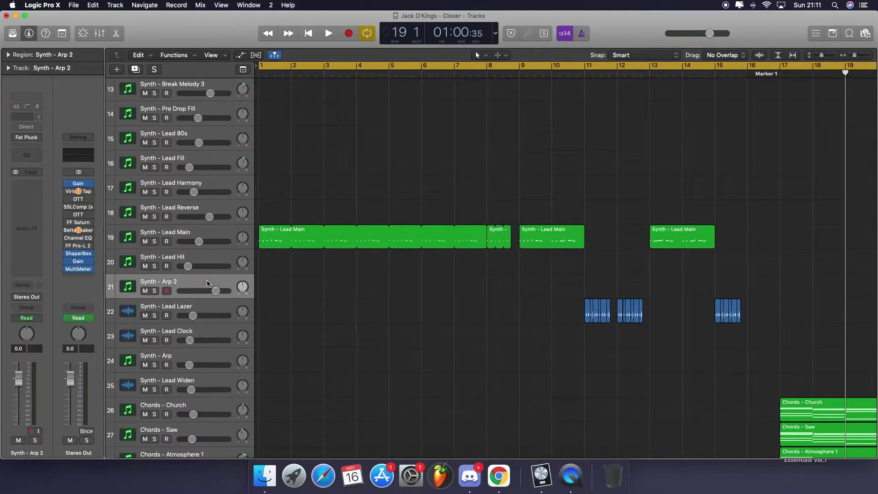
scroll(355, 280, right, 6)
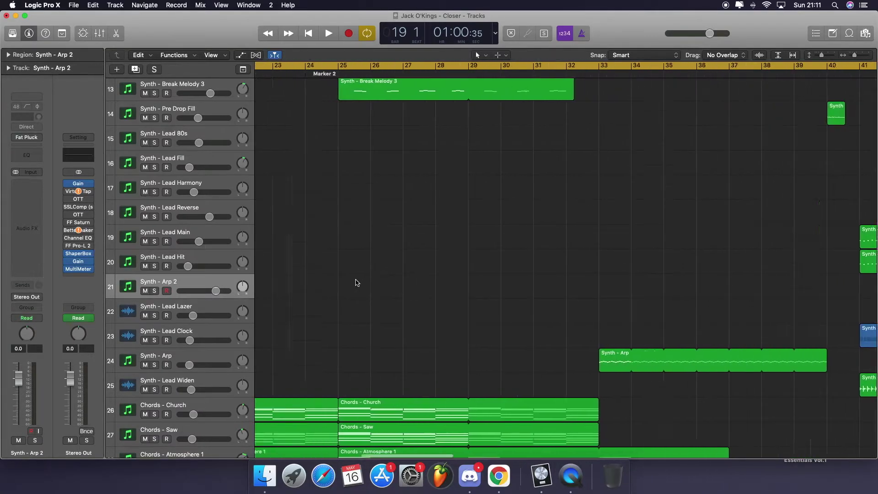
scroll(234, 306, left, 3)
click(234, 308)
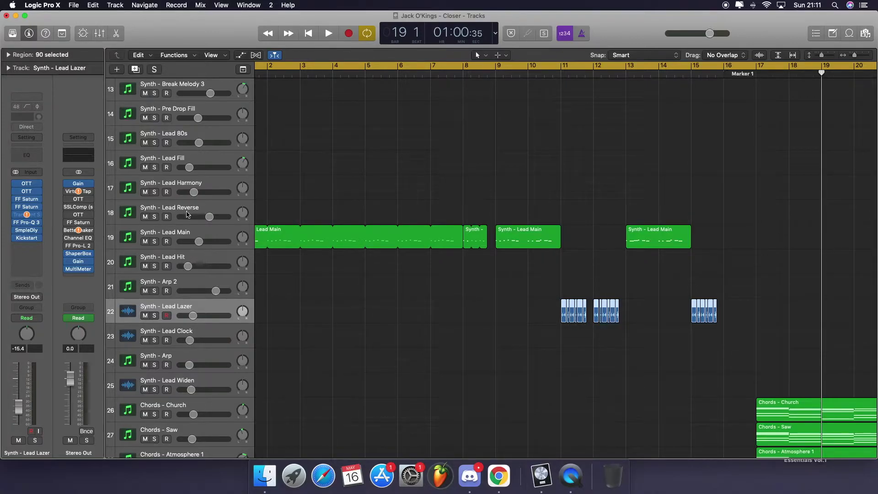
mouse_move(17, 187)
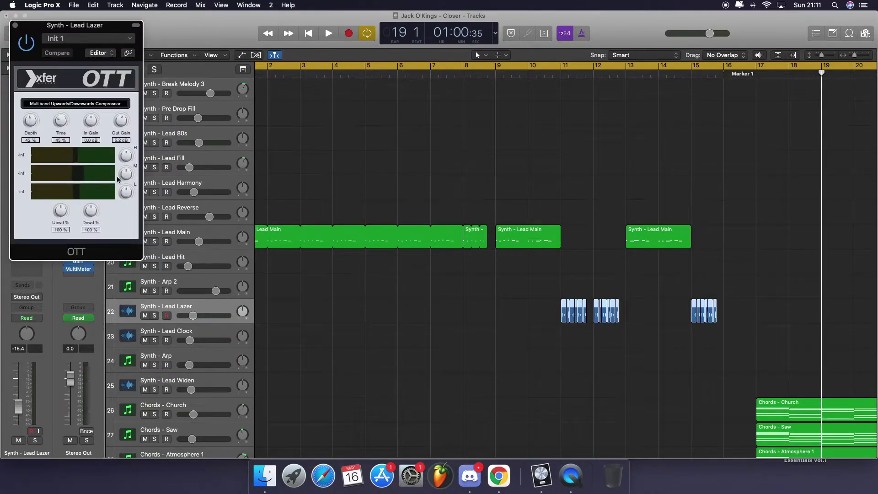
click(15, 26)
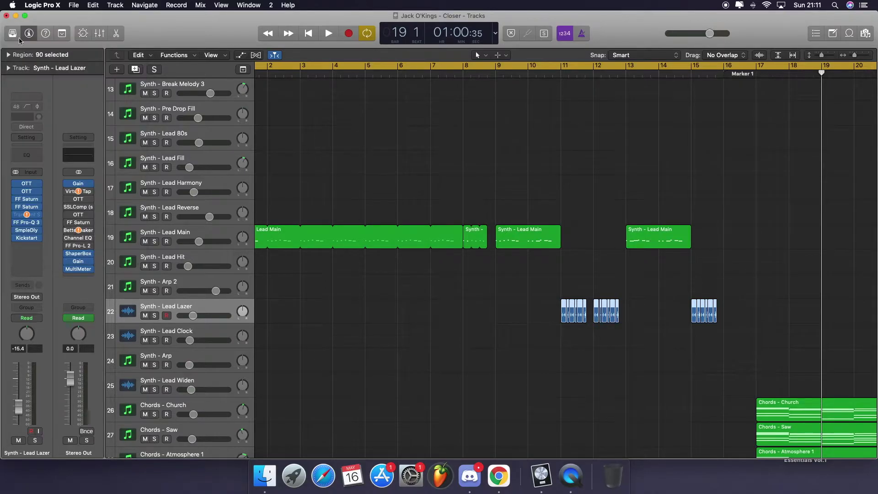
Examine the FF Saturn settings and the FF Pro-Q 3 low cut and high shelf bands on Synth - Lead Lazer
click(36, 202)
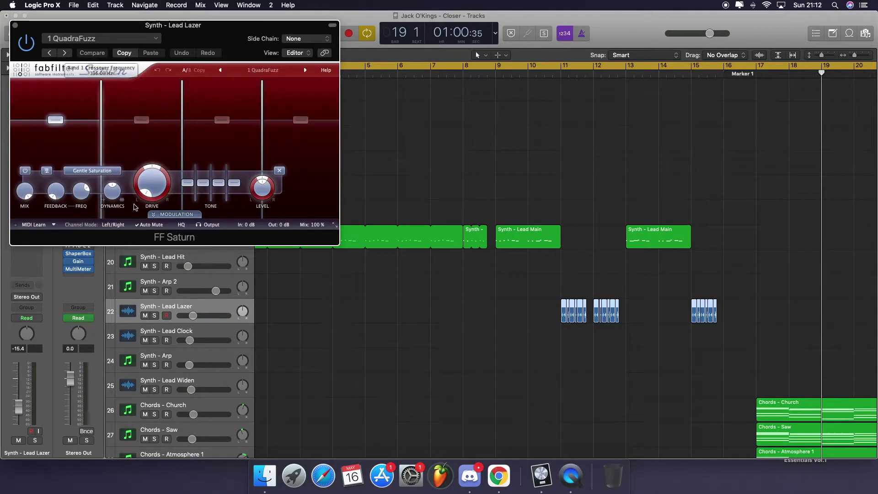
click(16, 26)
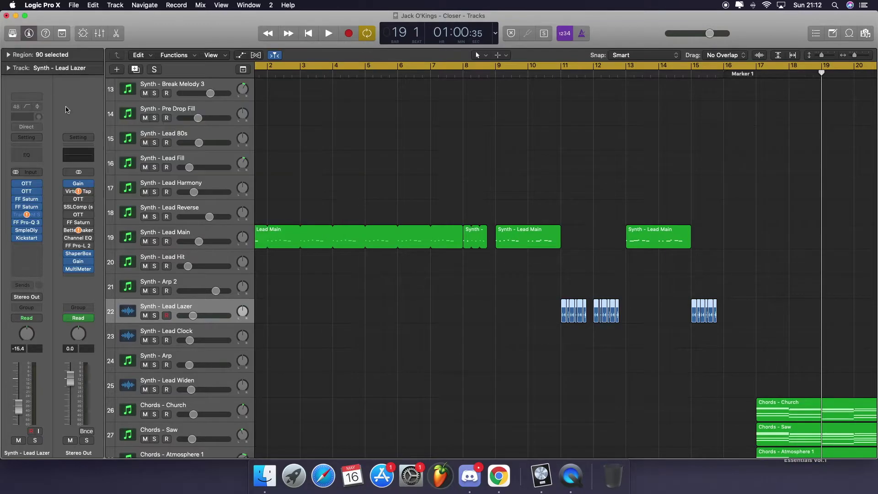
click(27, 223)
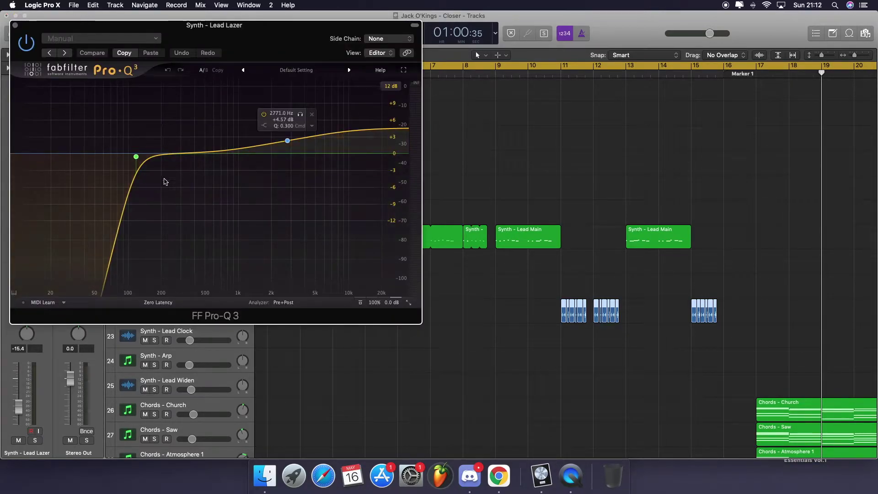
click(136, 158)
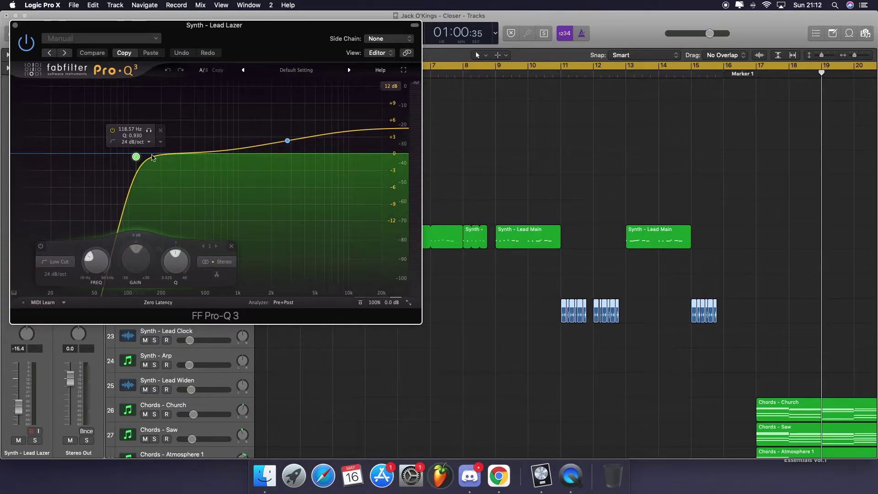
click(288, 140)
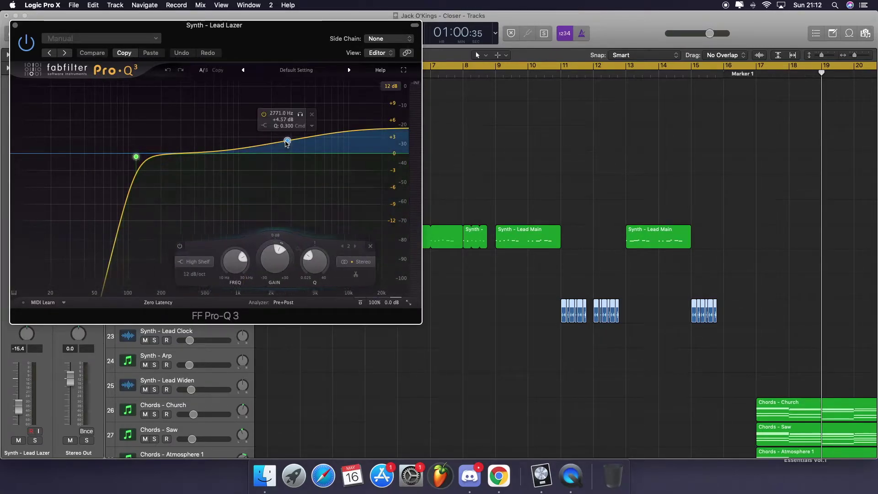
click(15, 25)
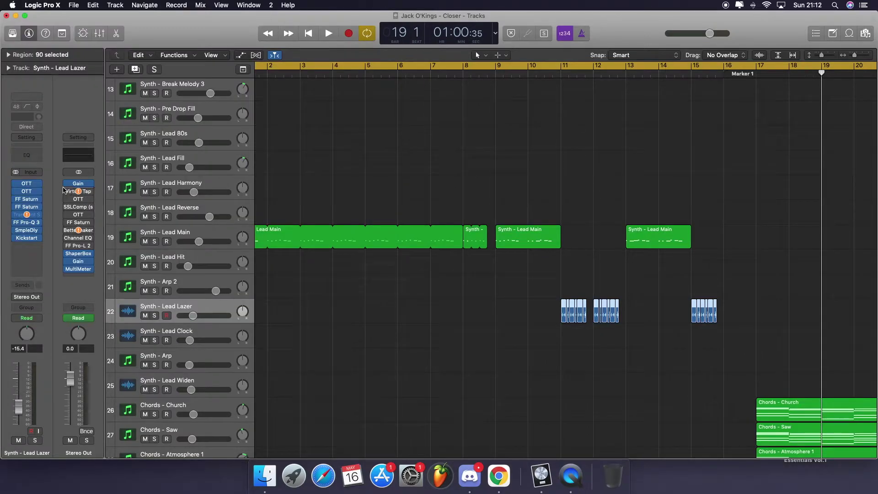
Select the first VOX FX - Drop Main track and examine its first FF Pro-Q 3 low cut
mouse_move(28, 233)
scroll(356, 225, down, 8)
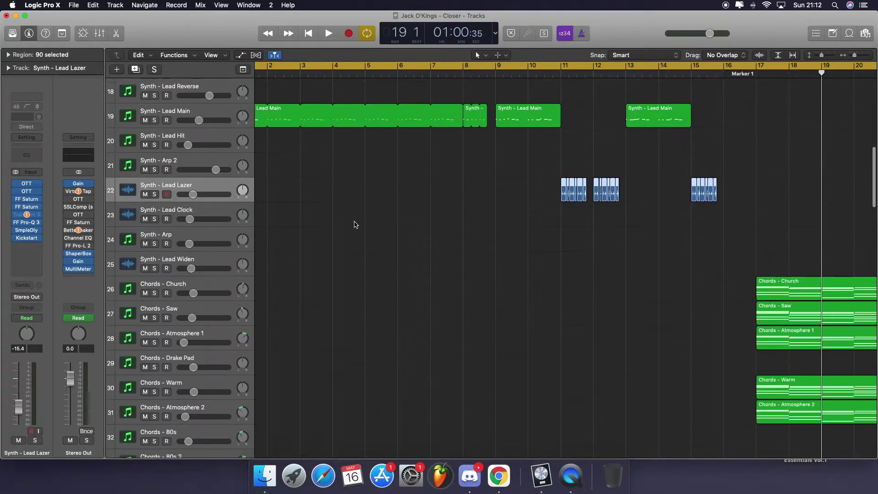
scroll(355, 225, up, 15)
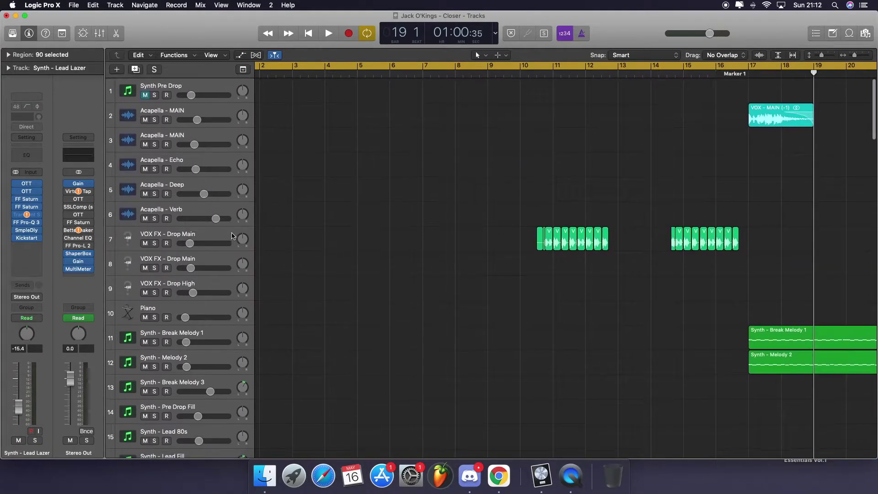
click(223, 236)
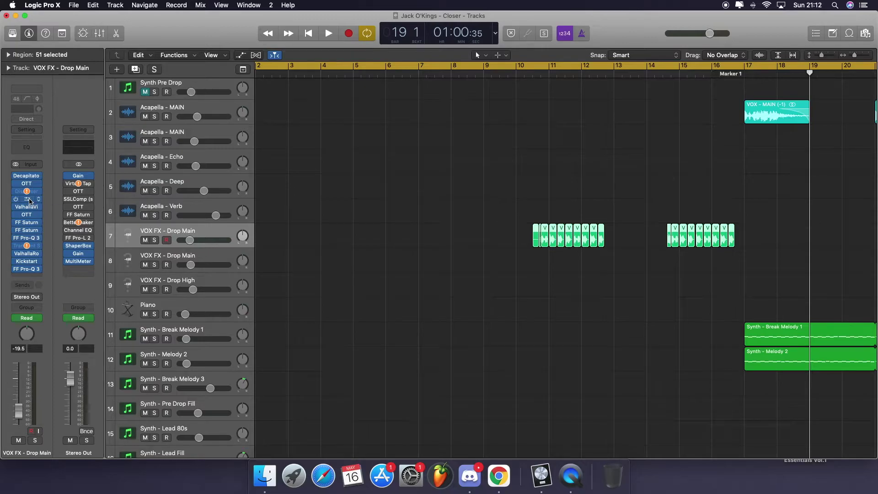
click(30, 201)
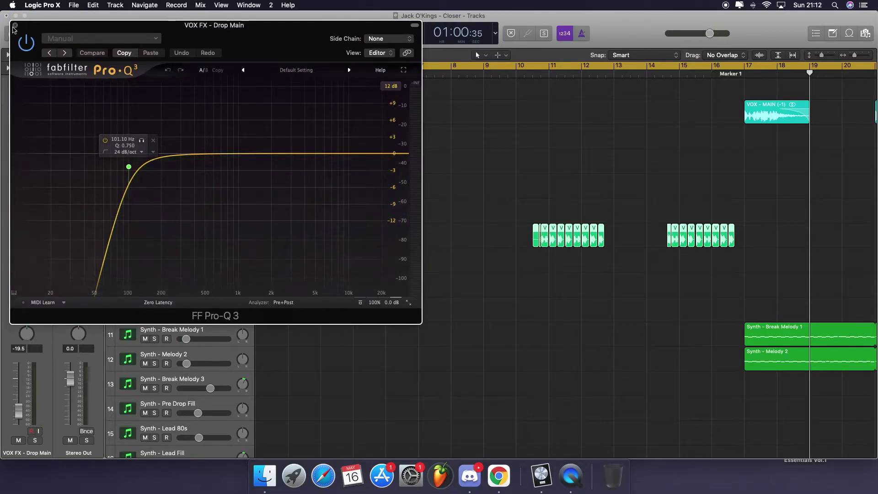
click(15, 26)
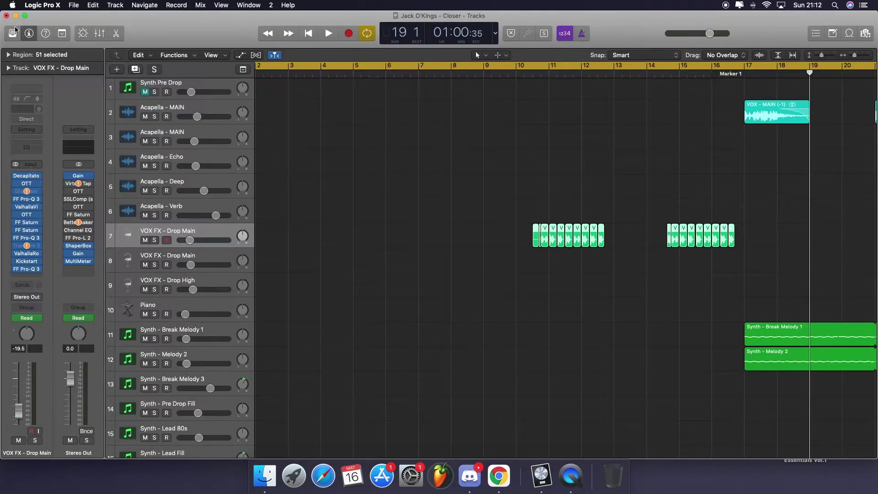
Examine the second OTT and the FF Pro-Q 3 following FF Saturn on the VOX FX - Drop Main track
click(28, 217)
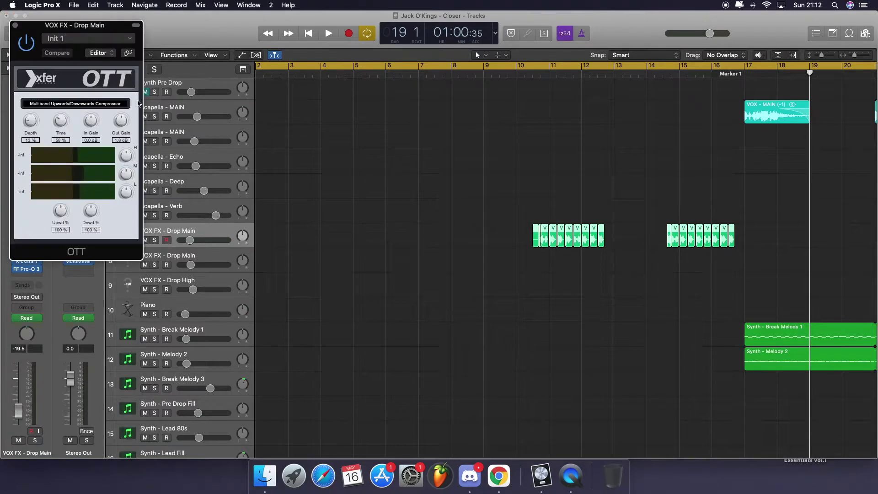
click(15, 26)
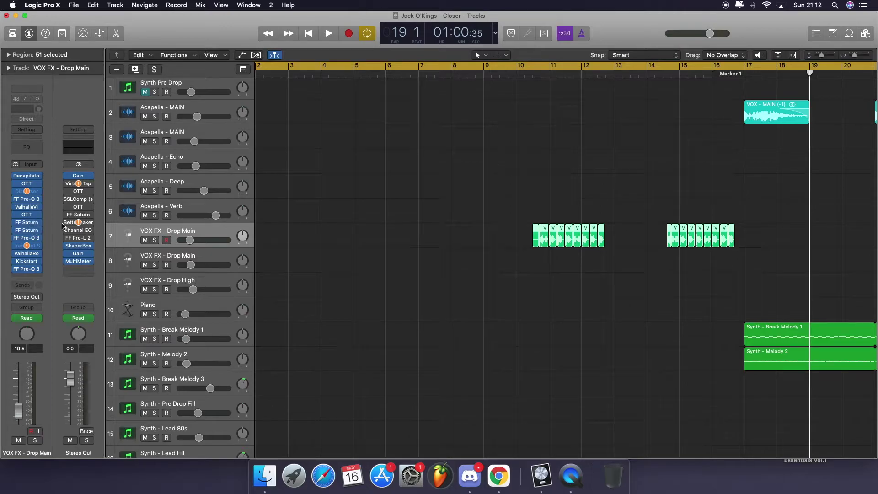
click(28, 239)
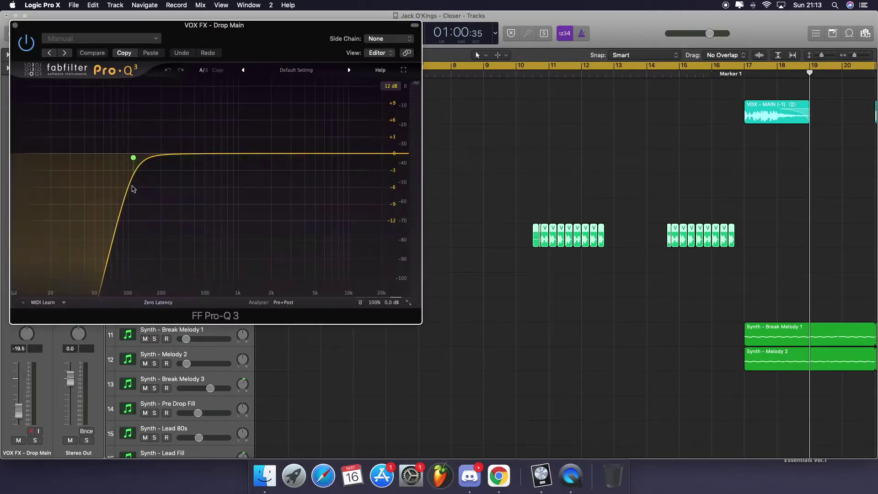
click(16, 26)
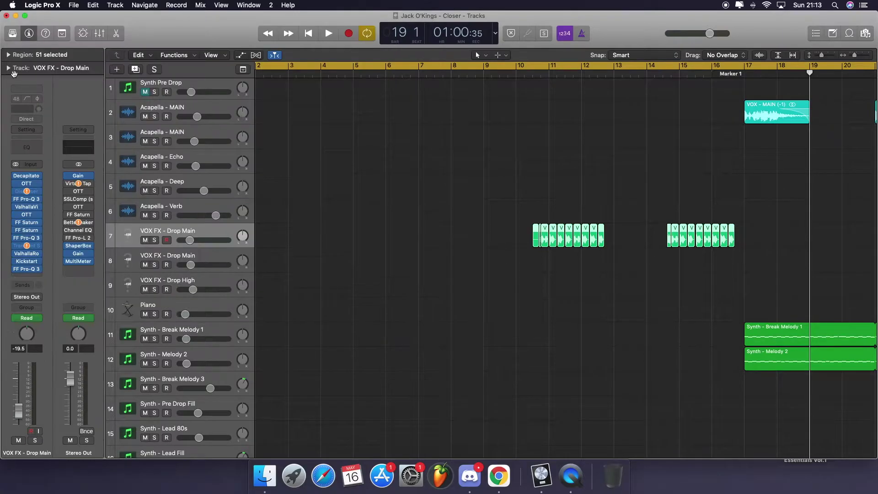
Examine the ValhallaRoom reverb and the final FF Pro-Q 3 high cut on the VOX FX - Drop Main track
click(28, 254)
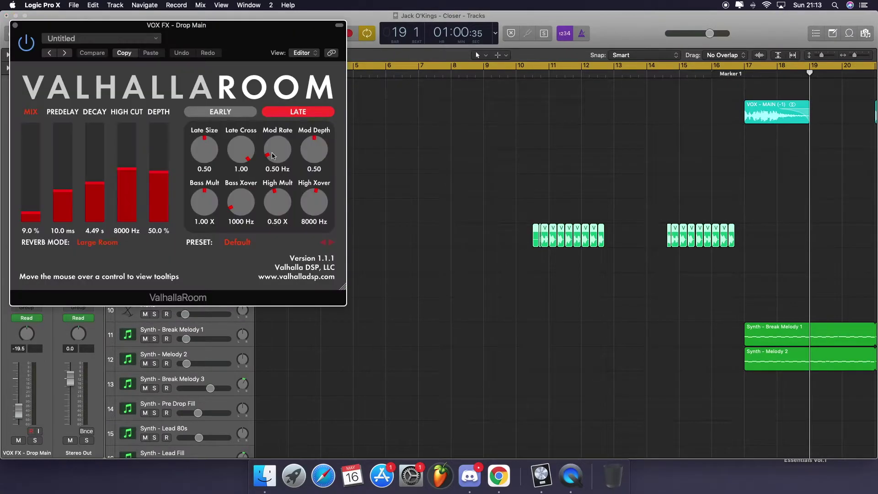
click(15, 25)
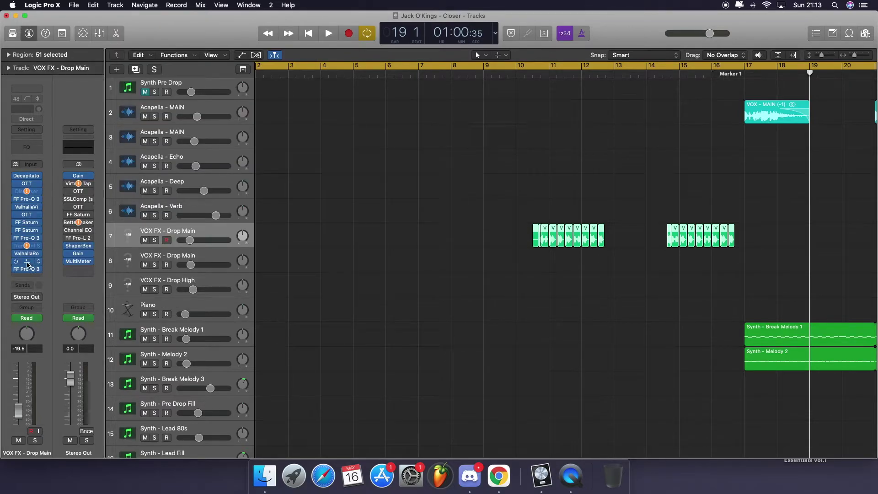
click(17, 28)
mouse_move(239, 153)
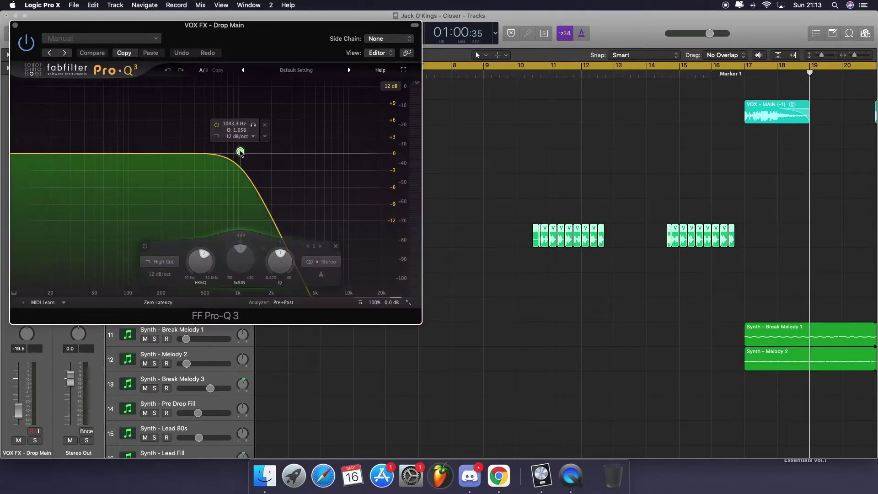
click(14, 26)
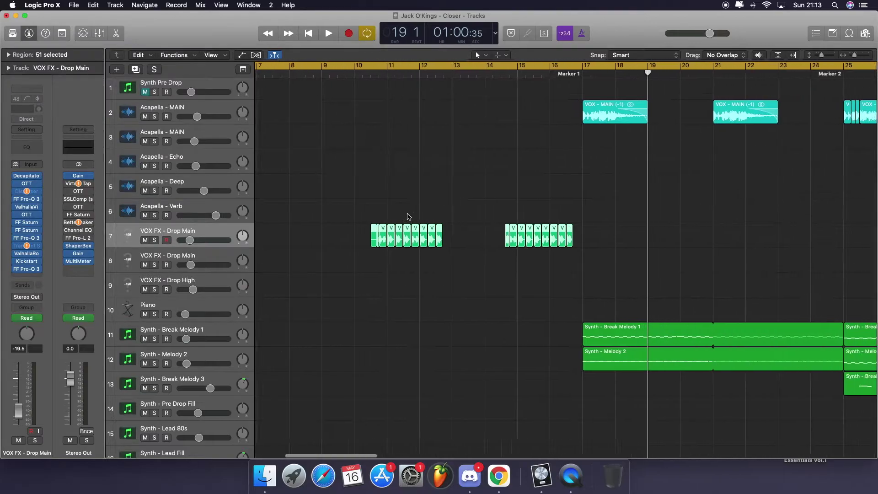
Select the first Acapella - MAIN track and examine its plugin chain
scroll(425, 216, right, 5)
click(201, 110)
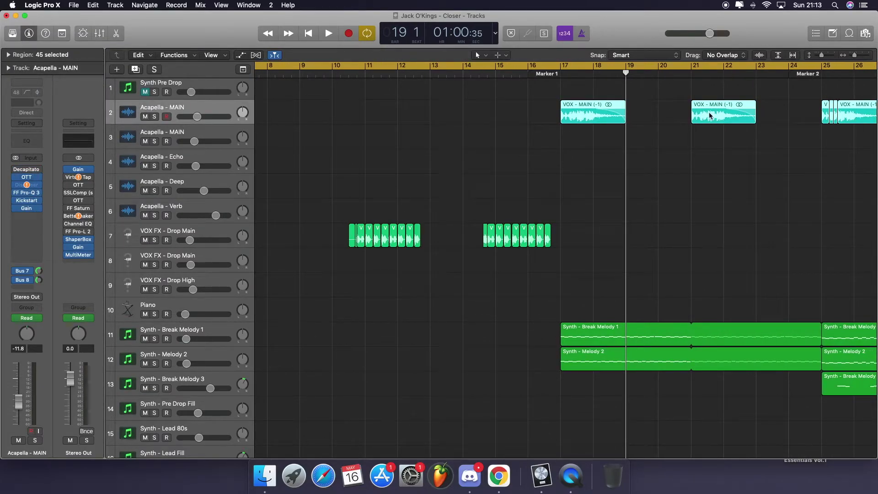
scroll(372, 143, right, 2)
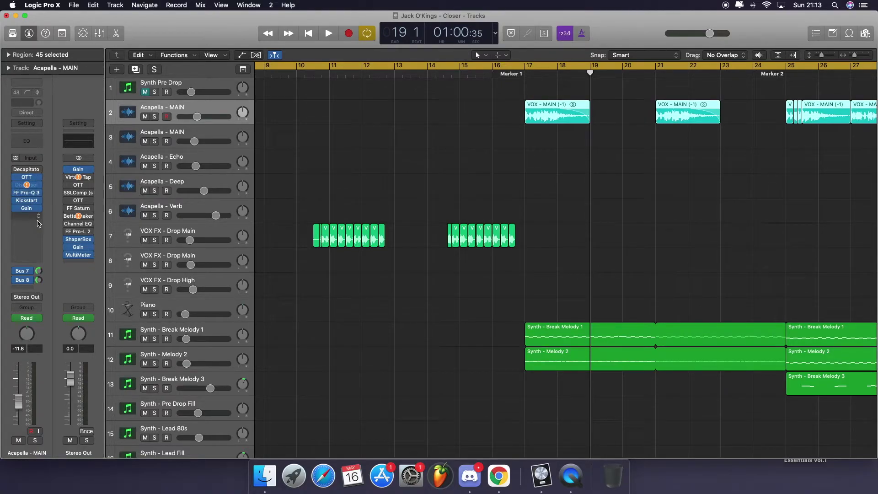
Select the Synth - Break Melody 1 track and examine the oscillators and filter of its Serum patch
scroll(555, 202, right, 10)
scroll(556, 205, down, 5)
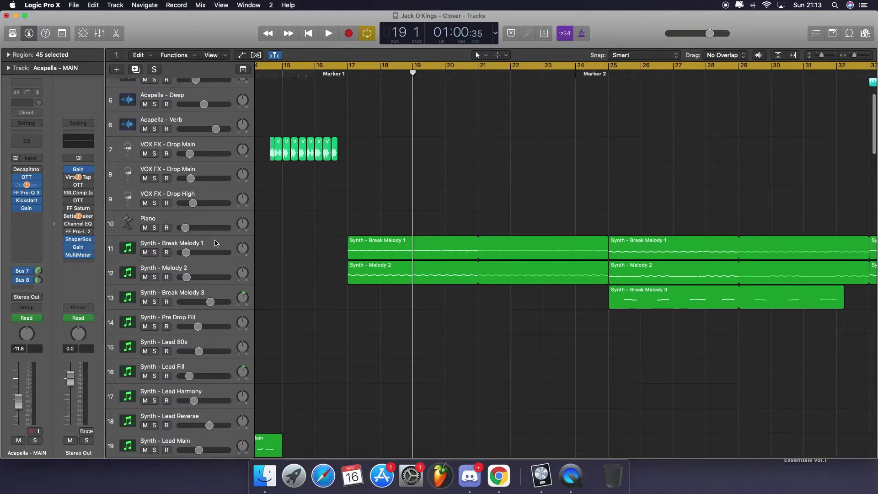
click(216, 243)
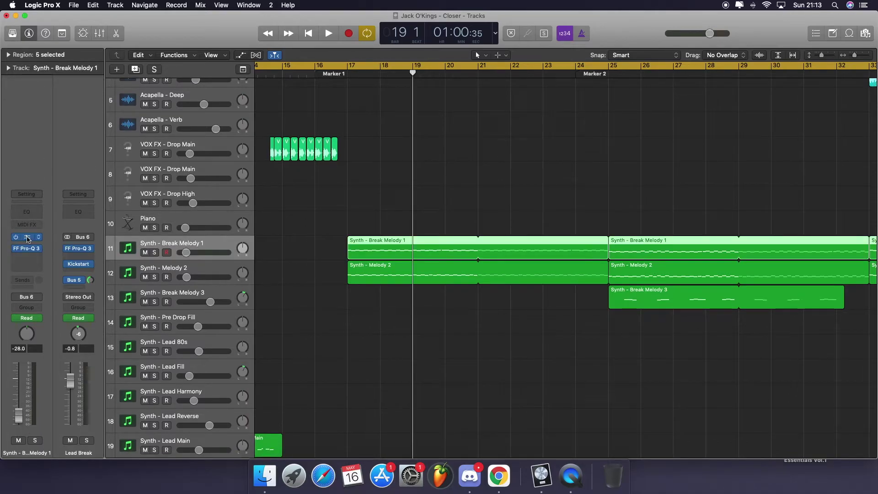
key(v)
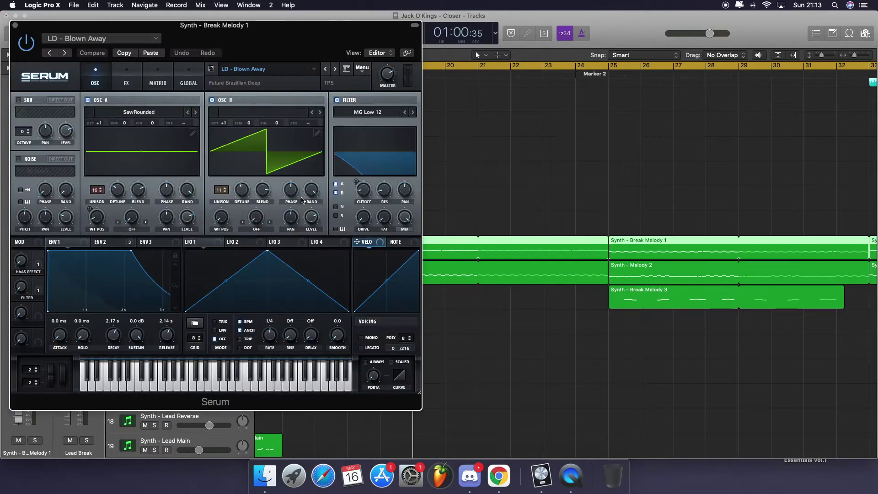
click(14, 26)
Select the Synth - Melody 2 track and examine its Serum patch
key(Down)
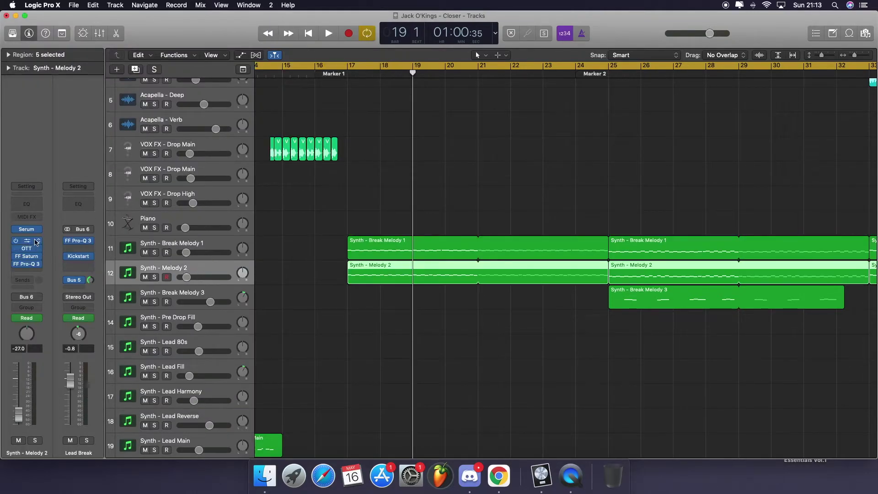
key(v)
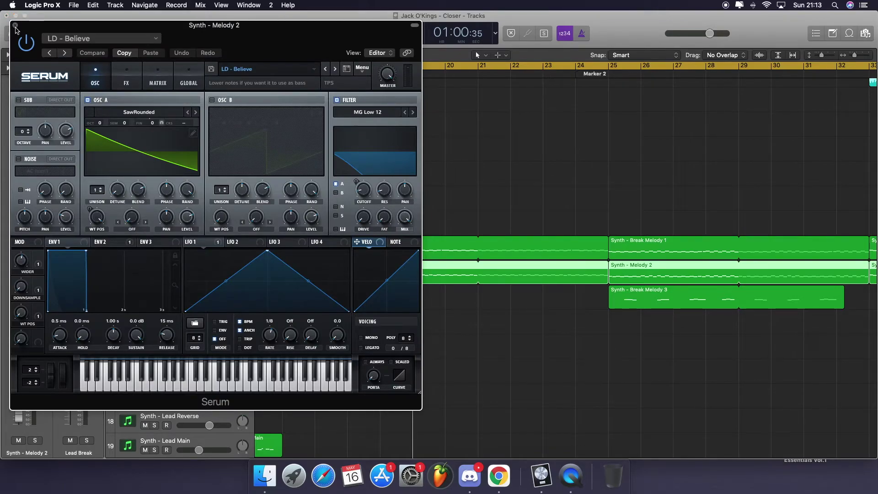
click(15, 27)
Compare the plugin chains of Synth - Melody 2, Synth - Break Melody 1 and Synth - Break Melody 3
scroll(409, 198, down, 1)
click(219, 274)
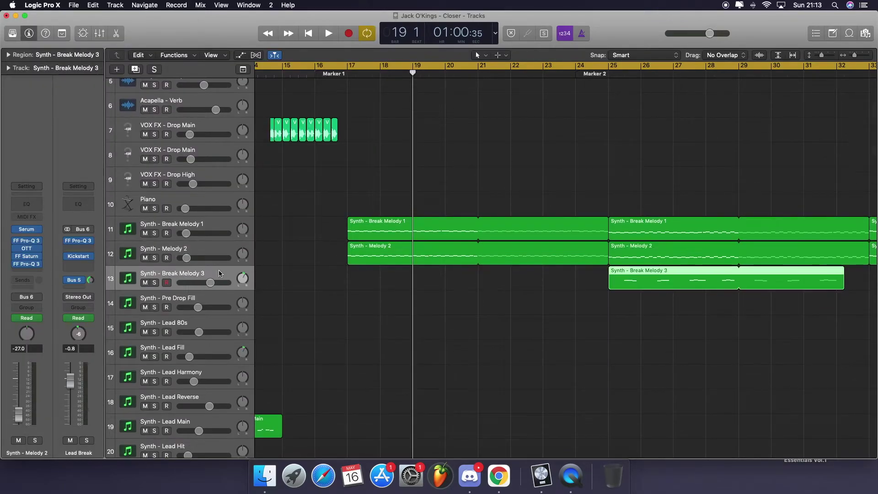
click(222, 250)
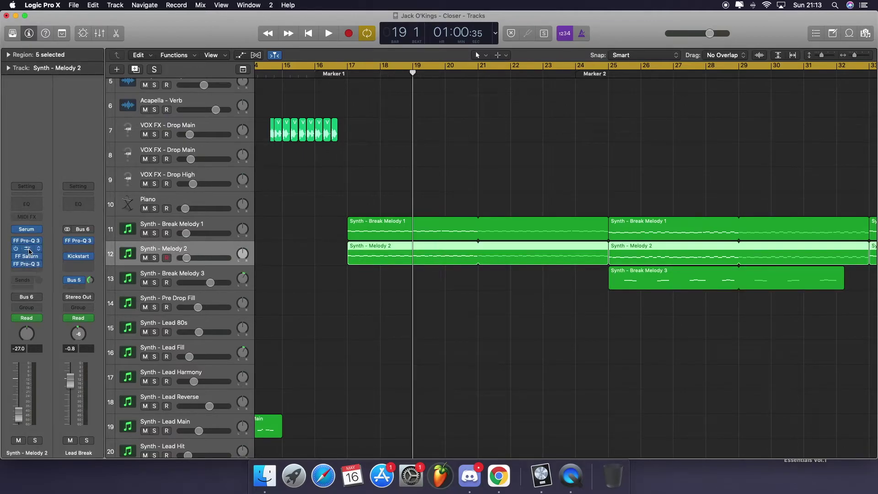
click(214, 224)
click(212, 273)
scroll(230, 263, down, 1)
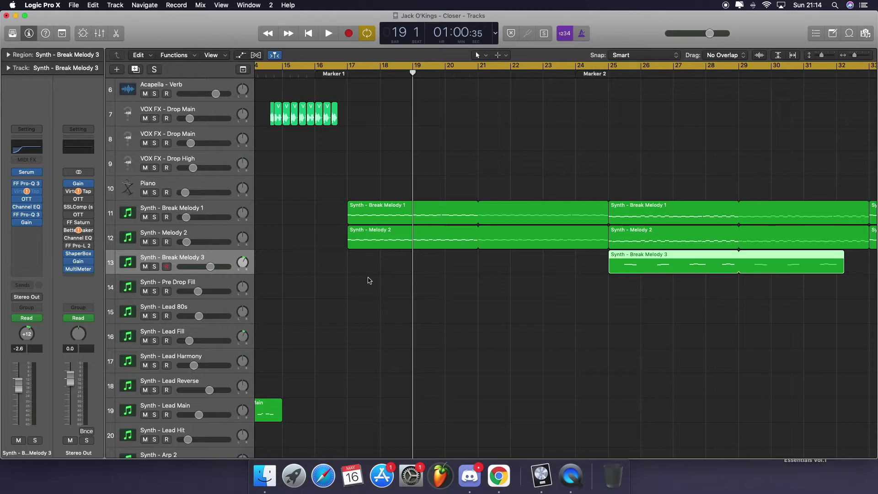
Select the Chords - Church track and examine the oscillators and effects of its Serum patch
scroll(405, 278, down, 10)
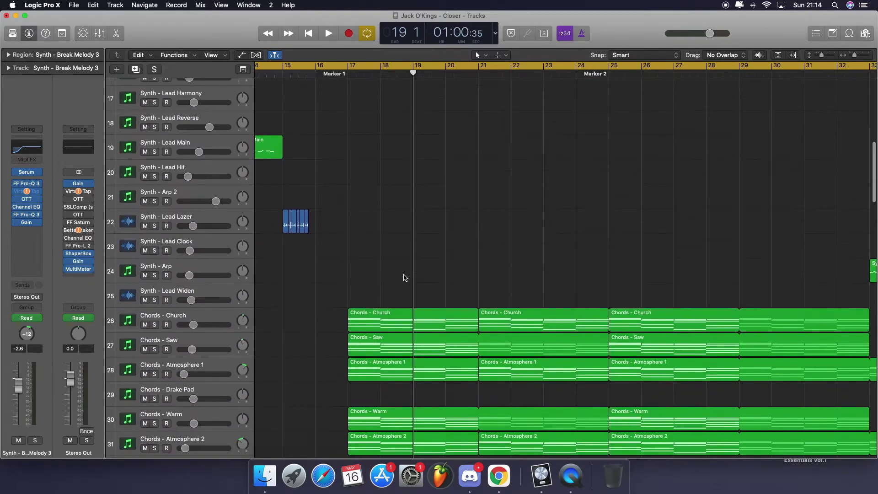
click(214, 319)
scroll(379, 330, down, 1)
scroll(379, 329, down, 1)
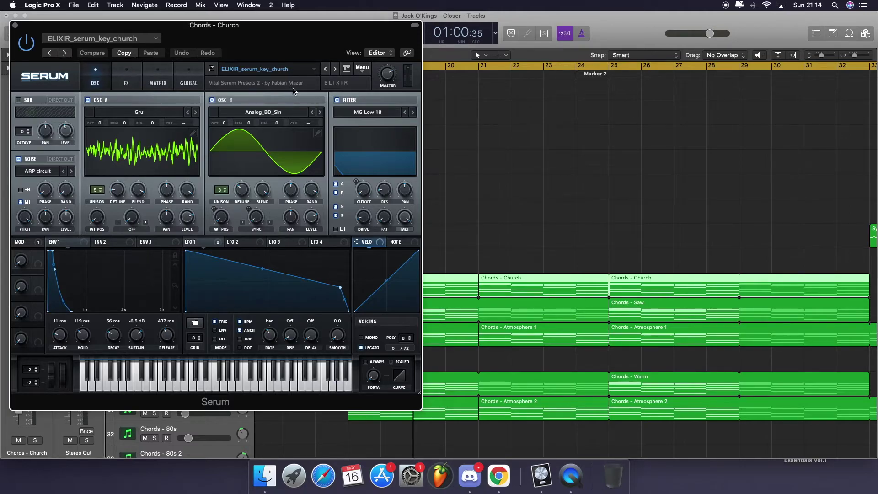
click(124, 74)
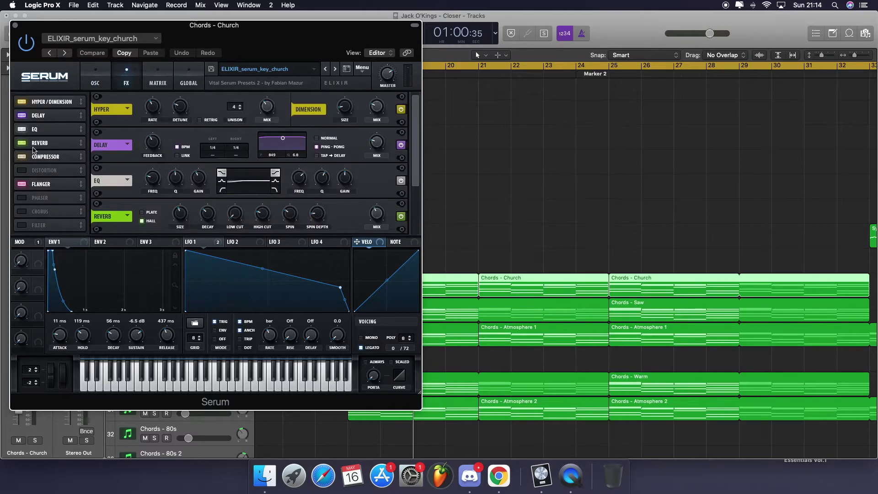
click(16, 25)
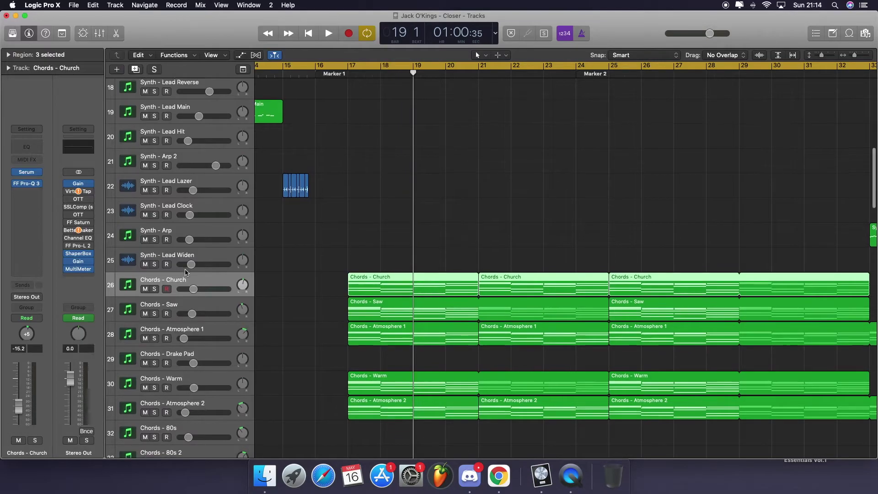
Examine the FF Pro-Q 3 low cut on the Chords - Church track
click(26, 183)
mouse_move(134, 159)
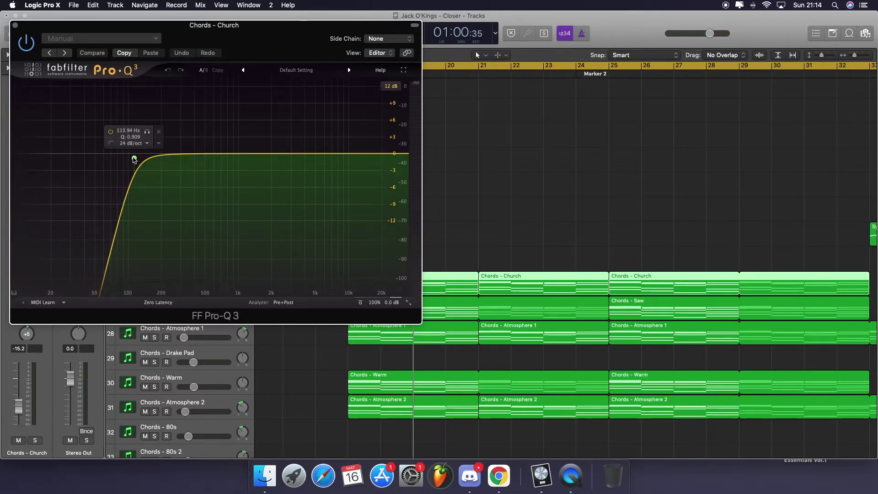
key(super+w)
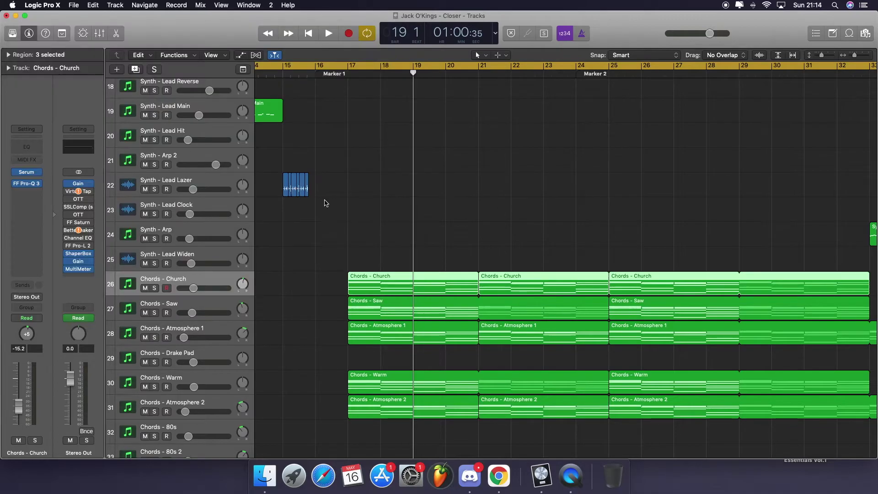
Select the Chords - Saw track and look over the panning of the chord tracks
click(207, 306)
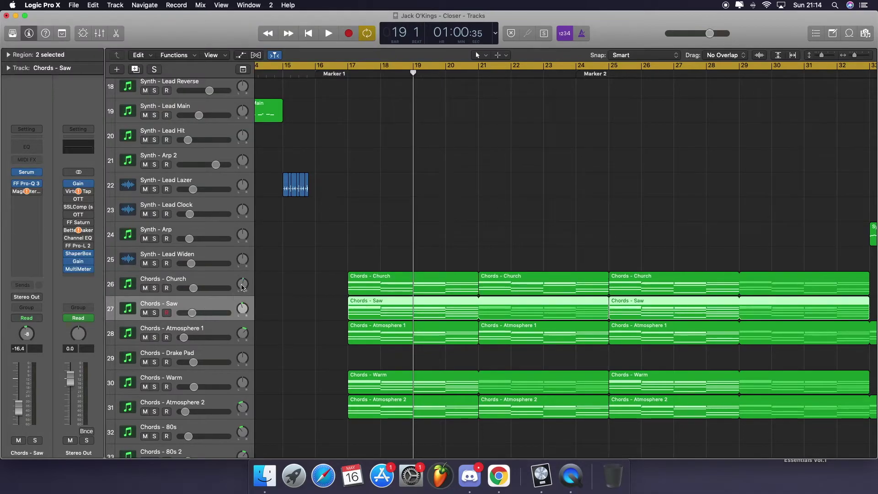
scroll(243, 329, down, 1)
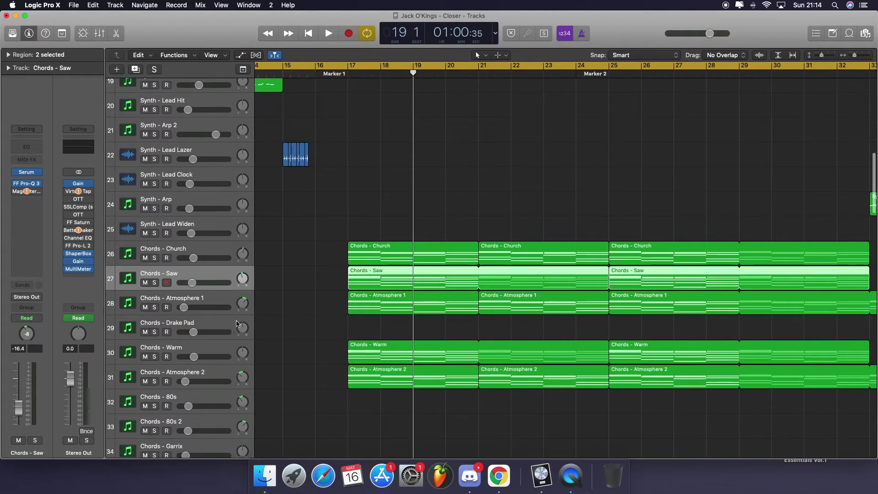
scroll(238, 325, down, 1)
scroll(246, 305, down, 1)
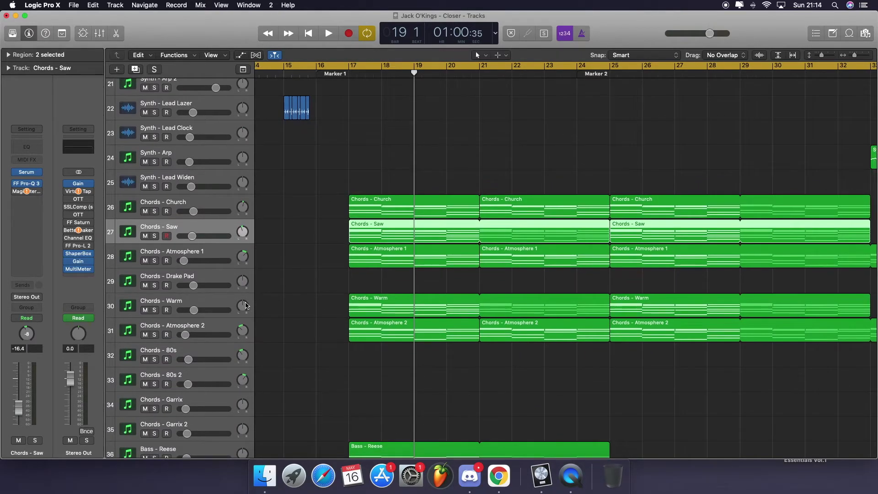
Select the Bass - Reese track and examine its Serum patch
scroll(235, 308, down, 4)
click(221, 361)
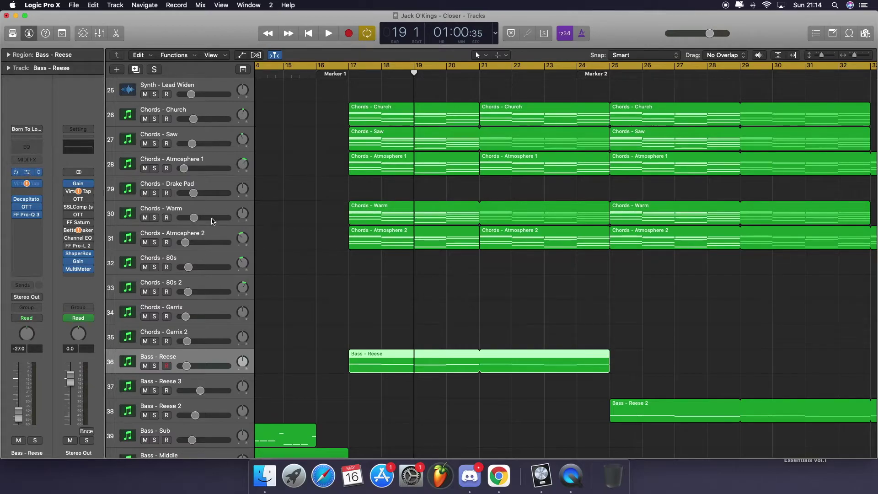
key(v)
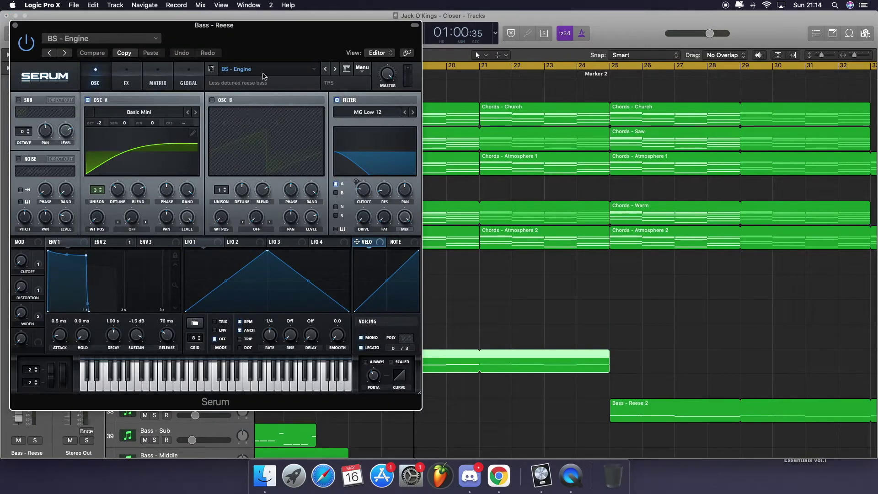
click(16, 25)
Examine the Decapitator and OTT settings on the Bass - Reese track
scroll(421, 172, down, 10)
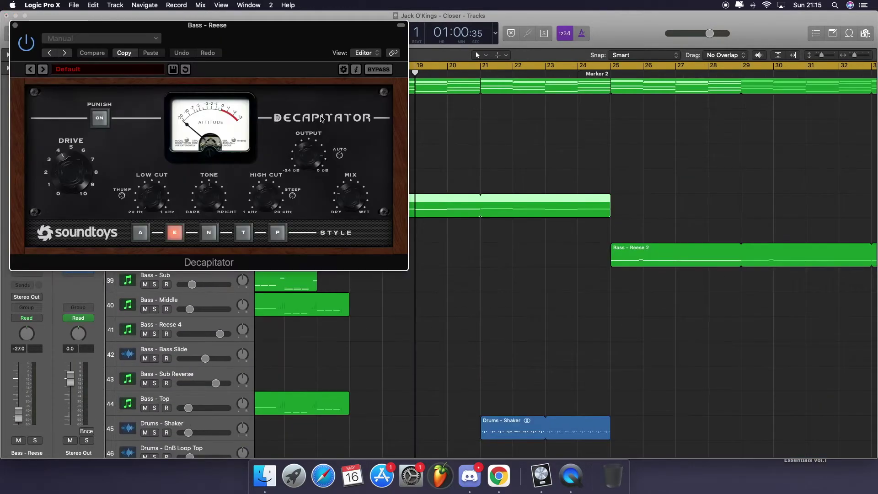
click(15, 25)
click(27, 208)
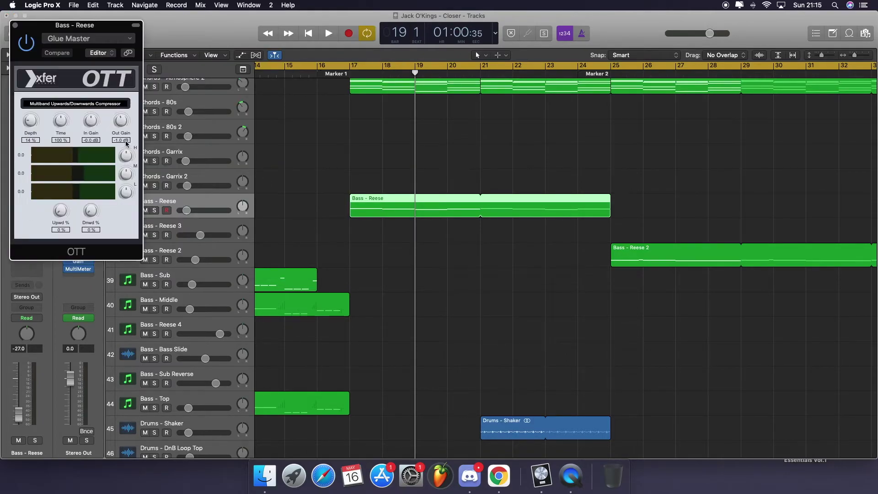
click(15, 26)
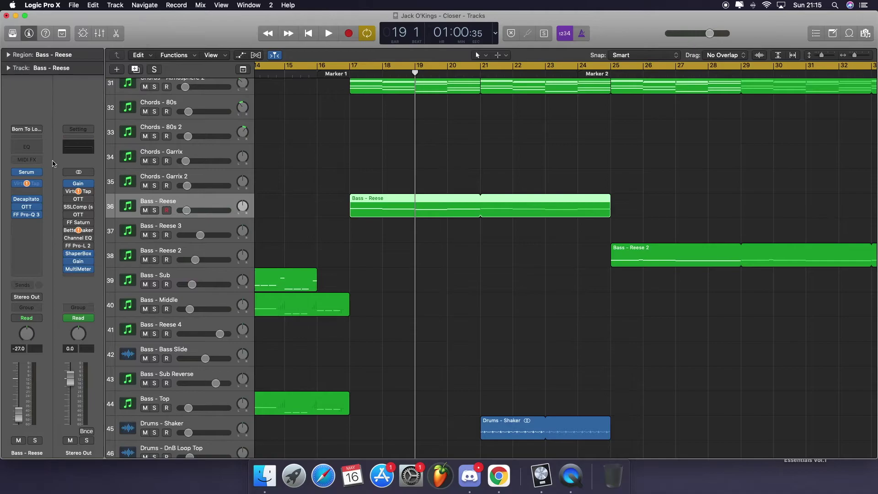
Examine the FF Pro-Q 3 low cut and high cut bands on the Bass - Reese track
click(27, 216)
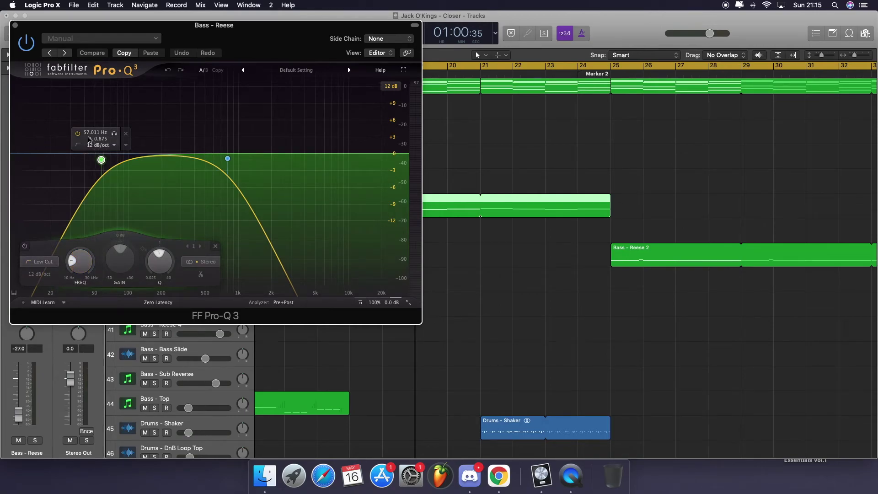
click(227, 158)
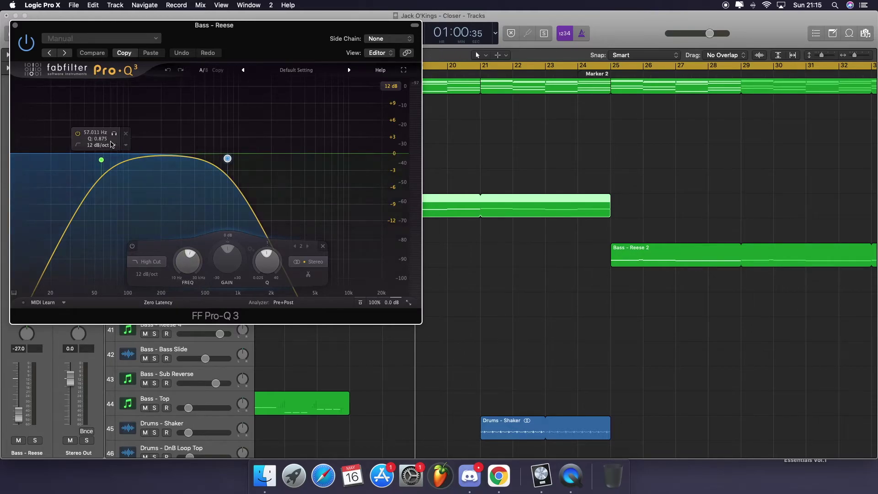
key(super+w)
Select the Bass - Reese 2 track and examine its plugin chain
scroll(468, 218, down, 5)
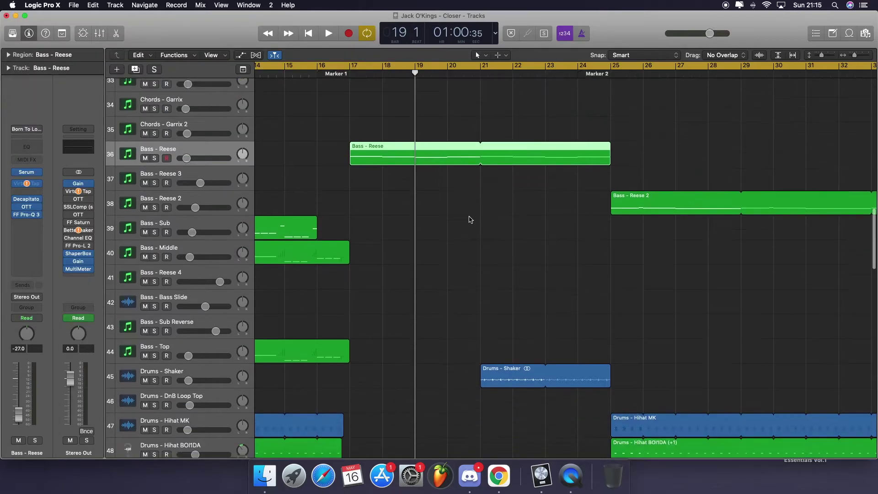
scroll(458, 216, up, 5)
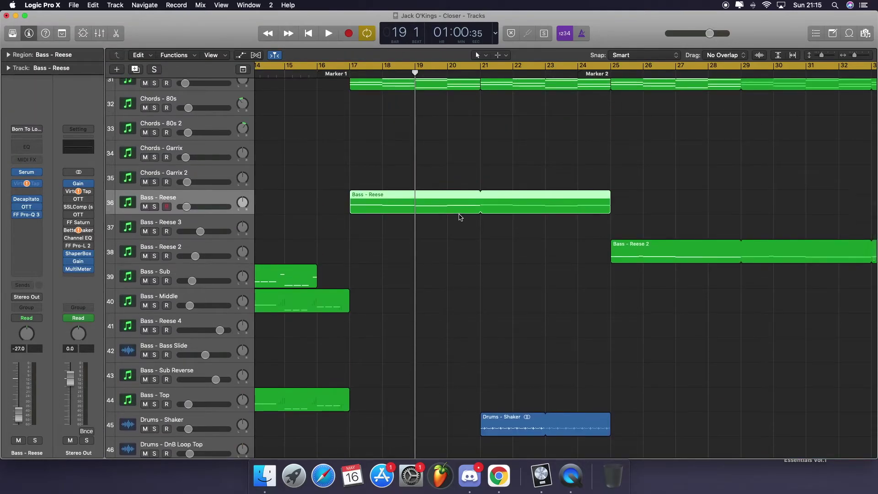
click(201, 262)
scroll(200, 262, right, 5)
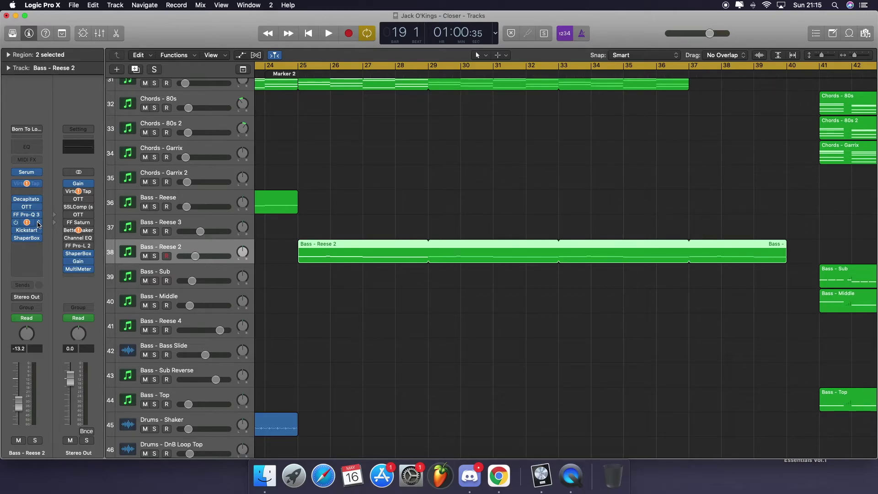
drag(39, 224, 35, 213)
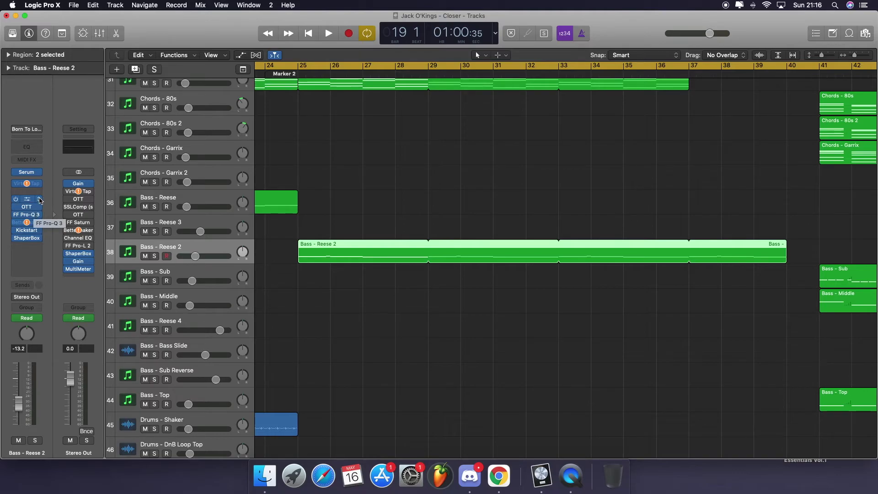
mouse_move(32, 201)
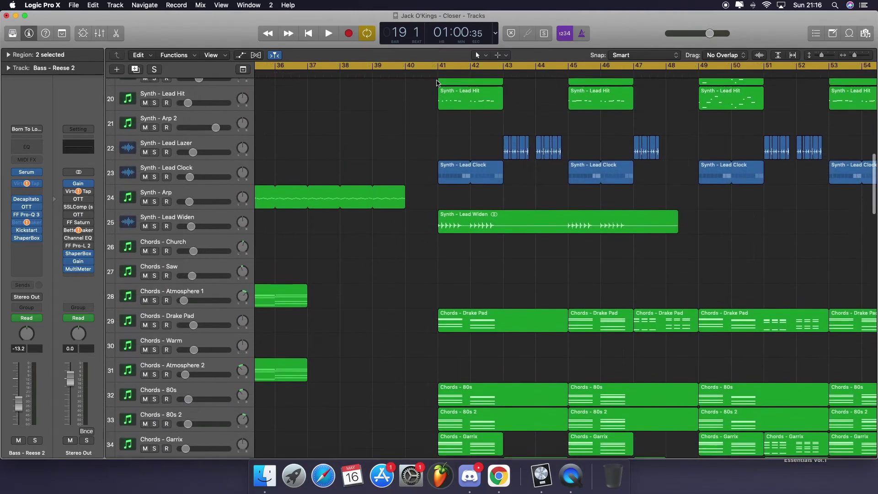
Move the playhead to bar 41, where the Synth - Lead Widen region starts
click(435, 69)
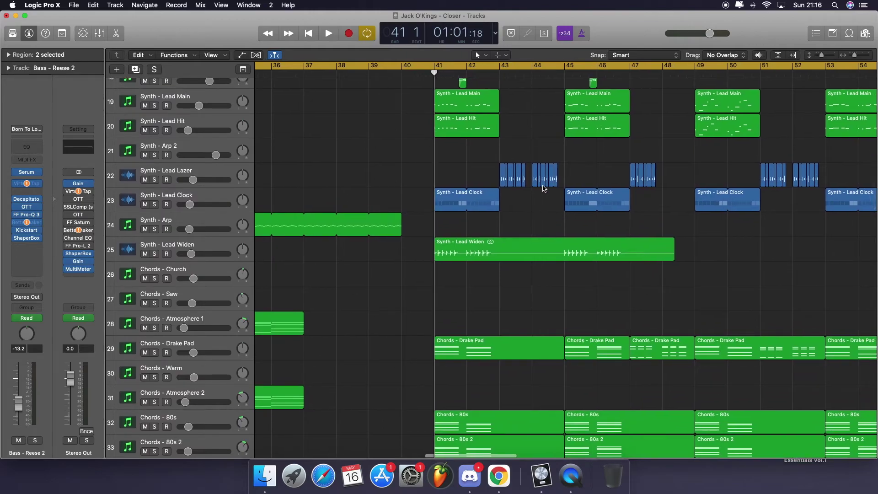
scroll(547, 185, right, 6)
scroll(548, 184, up, 1)
scroll(312, 279, left, 2)
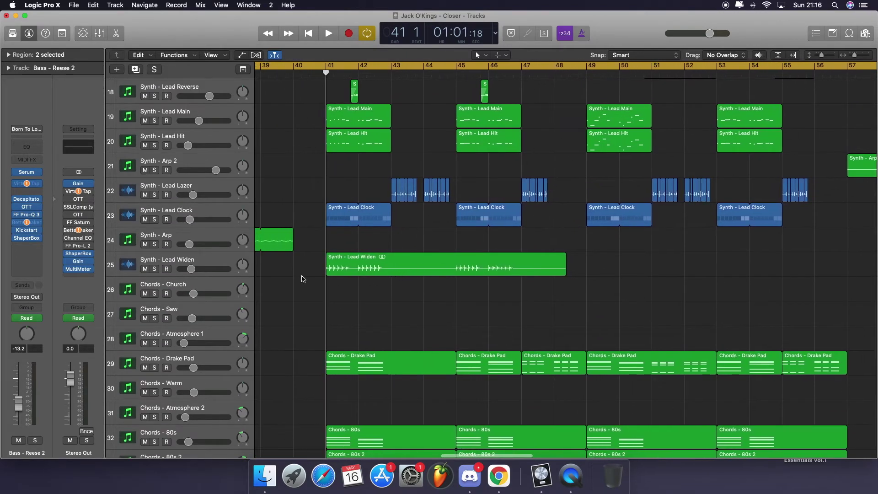
Select the Synth - Lead Widen track and examine its Little AlterBoy settings and the rest of its plugin chain
click(218, 260)
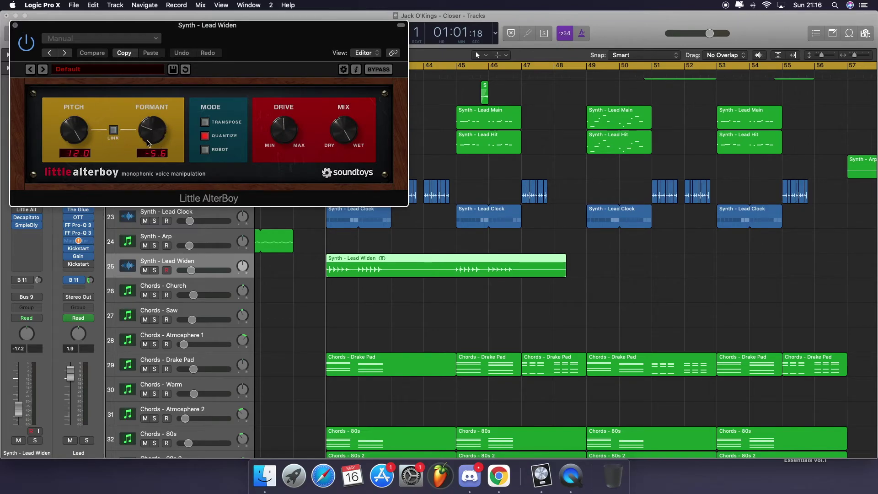
click(16, 25)
mouse_move(27, 229)
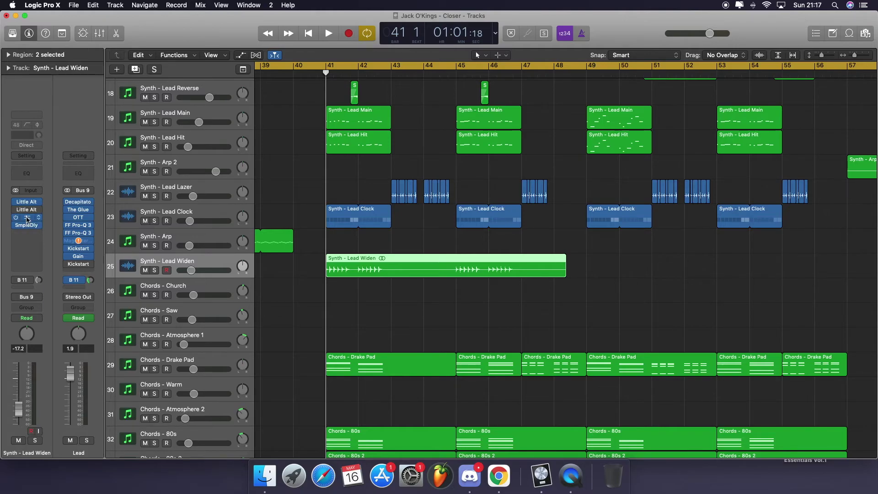
Select the Synth - Lead Clock track and examine its plugin chain and the surrounding lead synth regions
scroll(467, 328, right, 3)
mouse_move(71, 210)
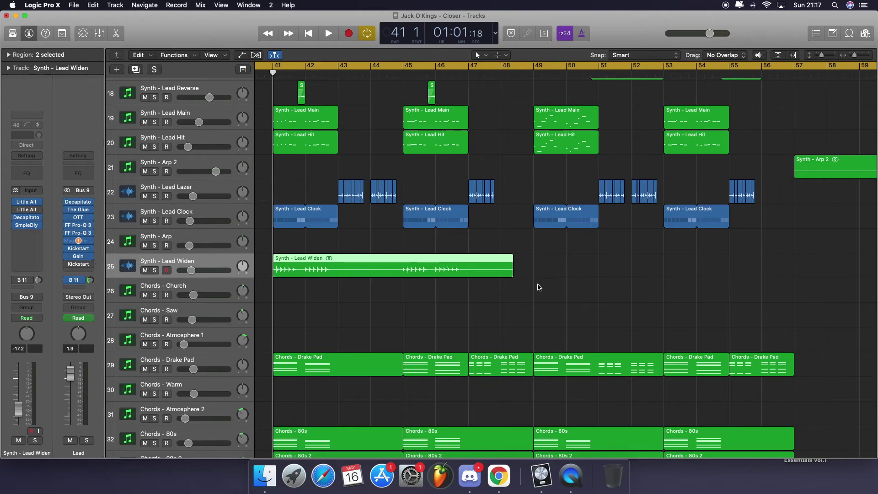
scroll(538, 286, right, 5)
scroll(538, 285, left, 10)
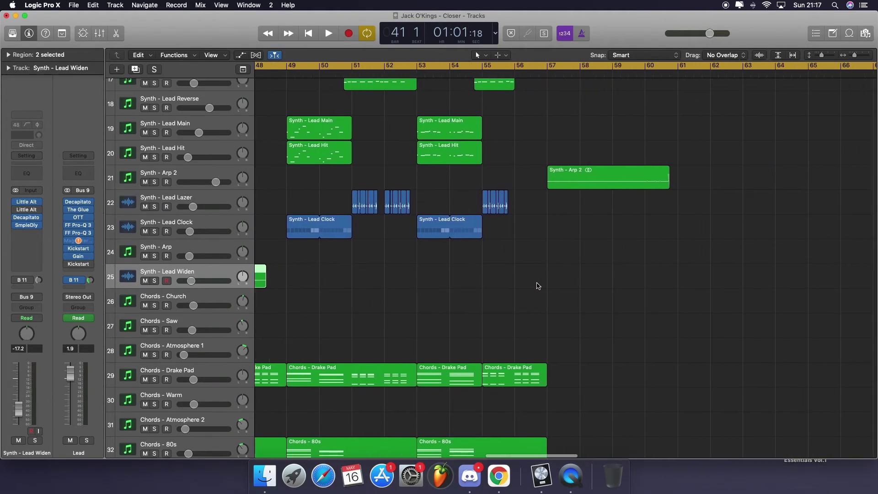
click(229, 224)
scroll(492, 222, up, 6)
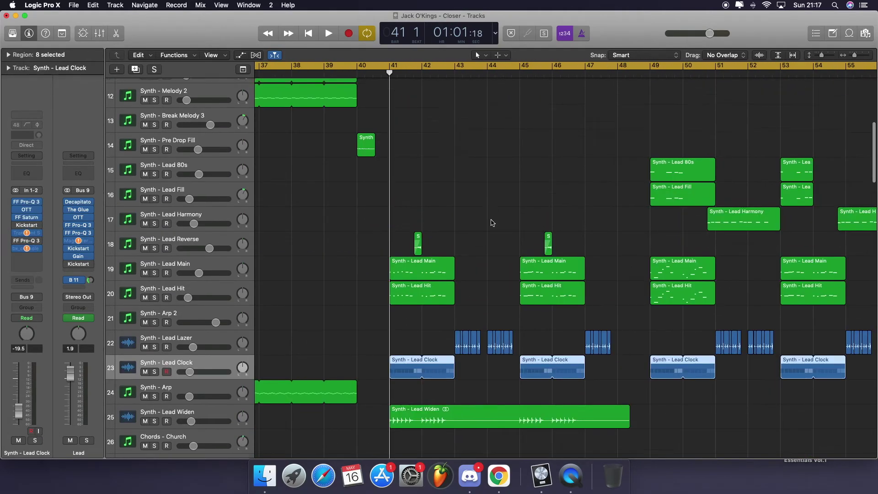
scroll(491, 222, down, 2)
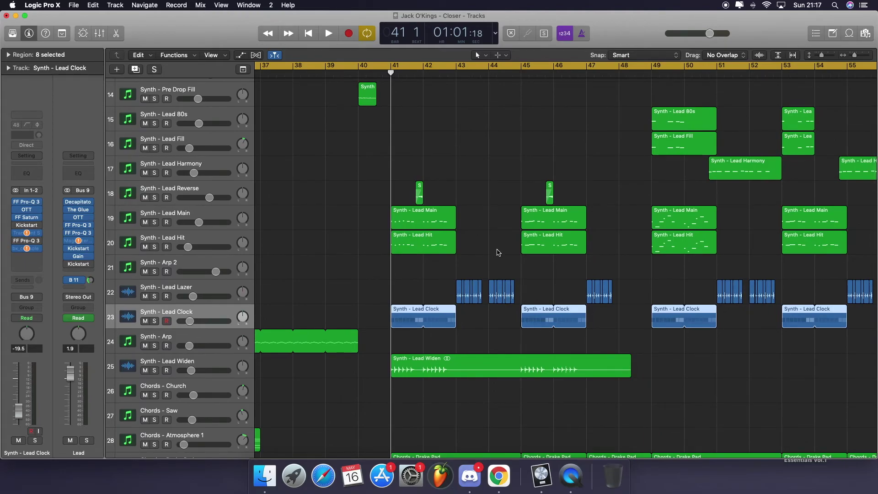
Examine the Piano track's plugin chain and its SSLChannel settings, closing the plugin when done
scroll(604, 176, up, 5)
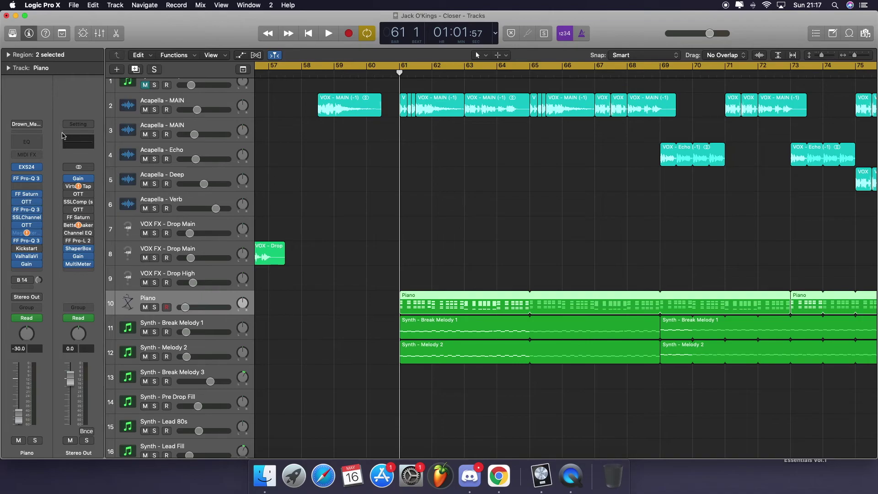
mouse_move(26, 179)
mouse_move(31, 220)
click(31, 220)
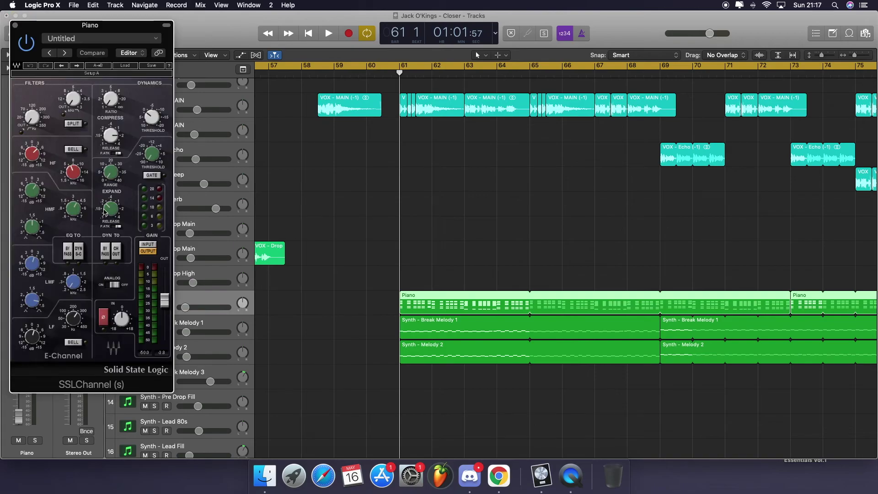
click(16, 26)
Look over the vocal and lead synth regions through the second drop and back to the start of the arrangement
scroll(383, 225, right, 5)
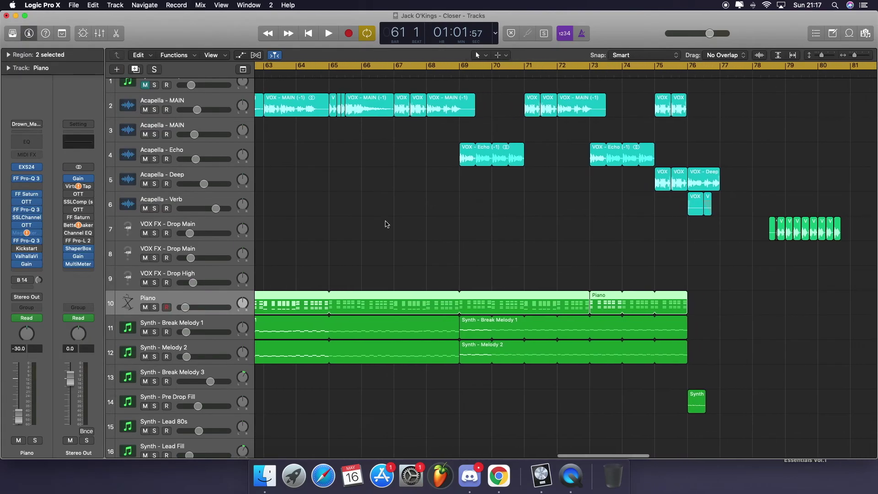
scroll(386, 224, down, 1)
scroll(385, 224, right, 10)
scroll(383, 220, down, 9)
scroll(383, 219, right, 4)
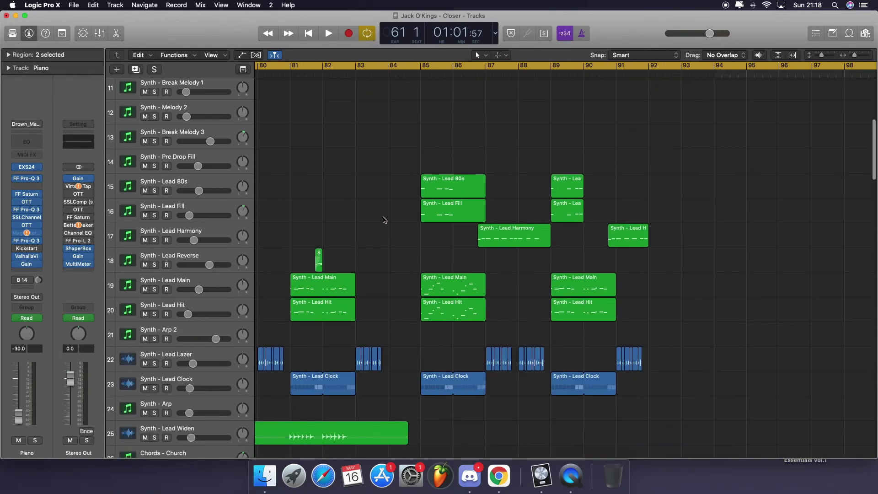
scroll(384, 218, up, 7)
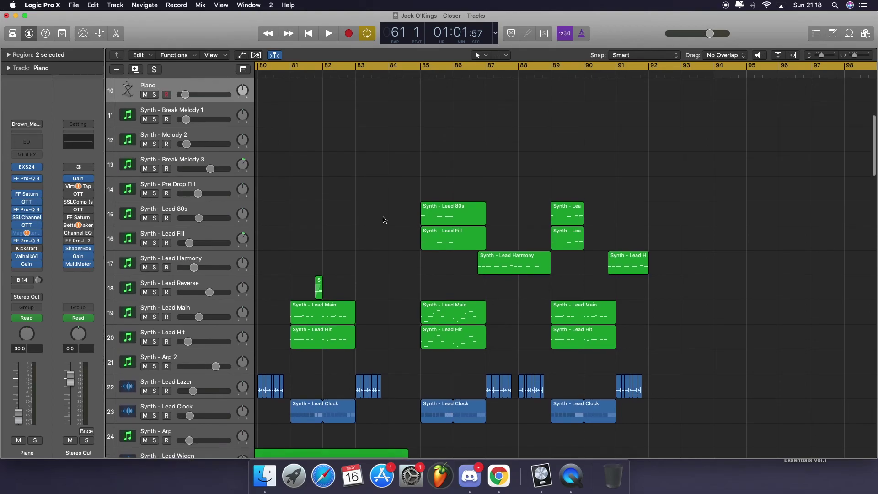
scroll(387, 217, left, 15)
scroll(391, 215, left, 20)
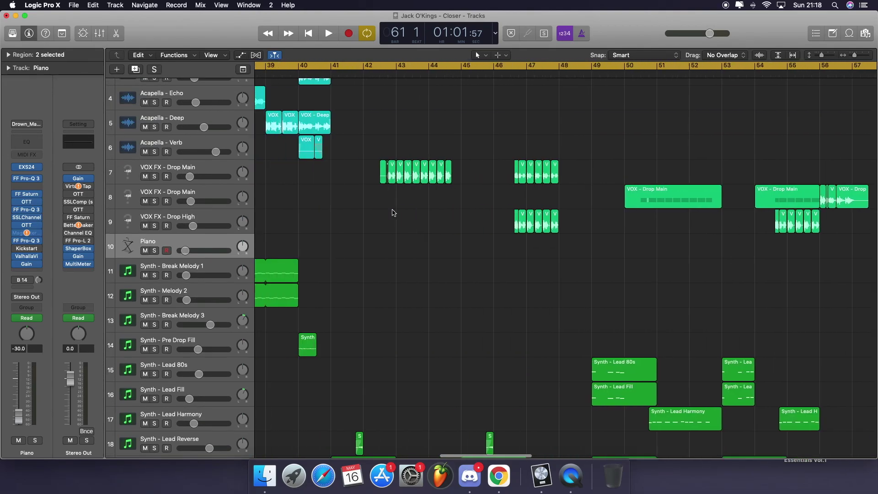
scroll(394, 212, up, 2)
scroll(394, 211, left, 6)
scroll(392, 212, right, 3)
scroll(392, 212, left, 4)
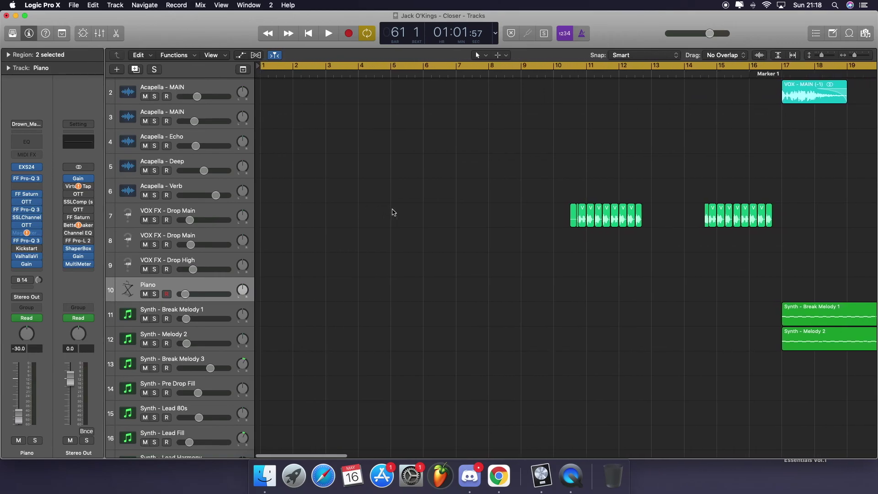